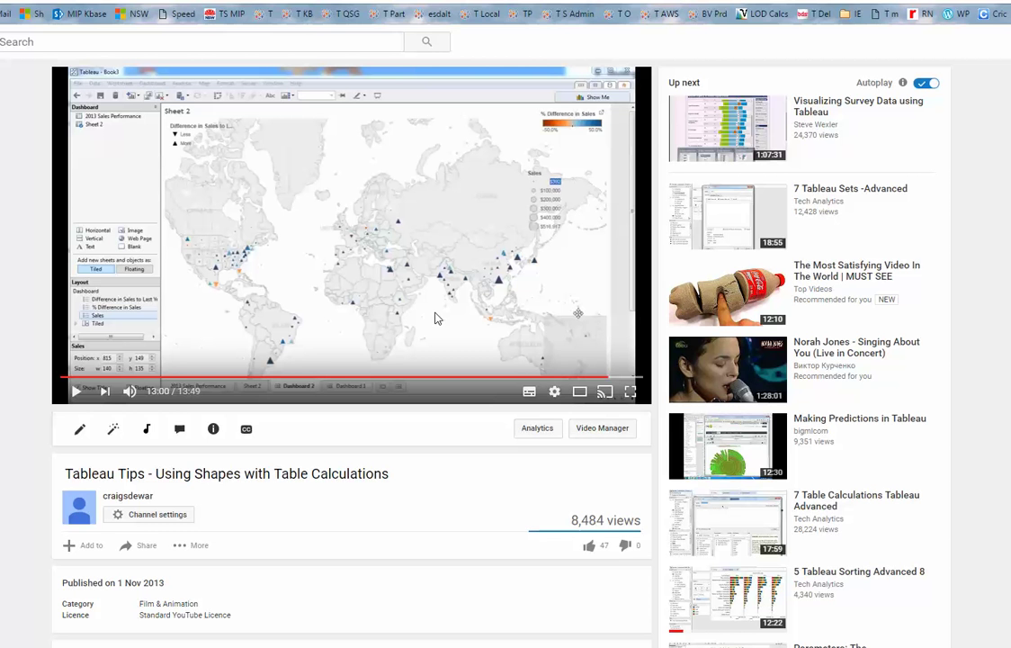
# - Switch from the YouTube tutorial to the Tableau workbook showing the empty Sheet 14
pyautogui.hotkey('alt', 'Tab')
pyautogui.hotkey('alt', 'Tab')
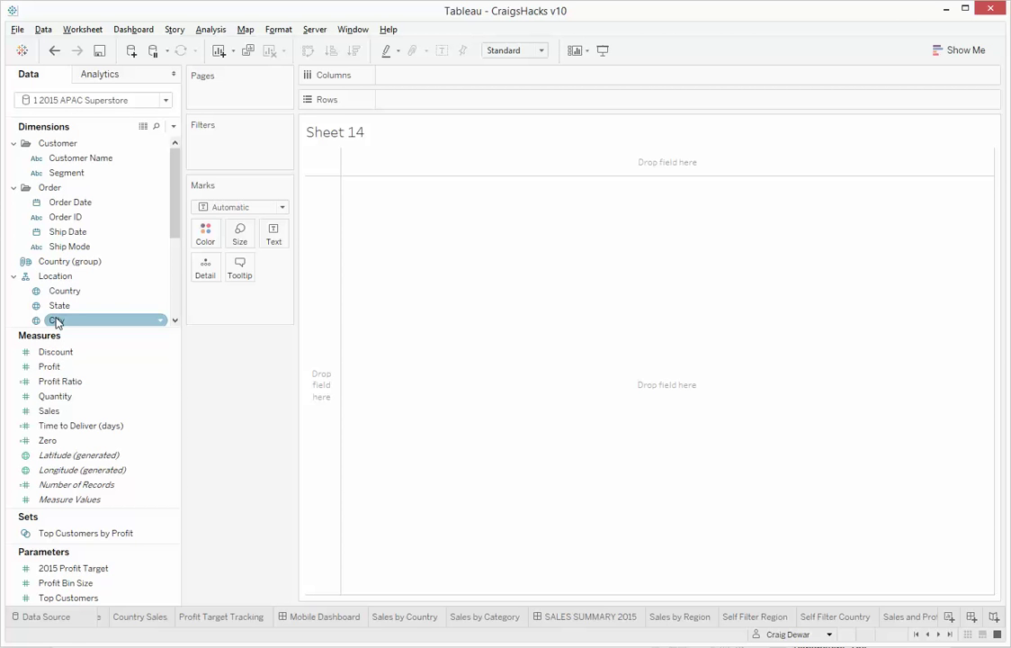
# - Map APAC cities as enlarged circles coloured by Profit Ratio and sized by Sales
pyautogui.moveTo(56, 322); pyautogui.dragTo(56, 320)
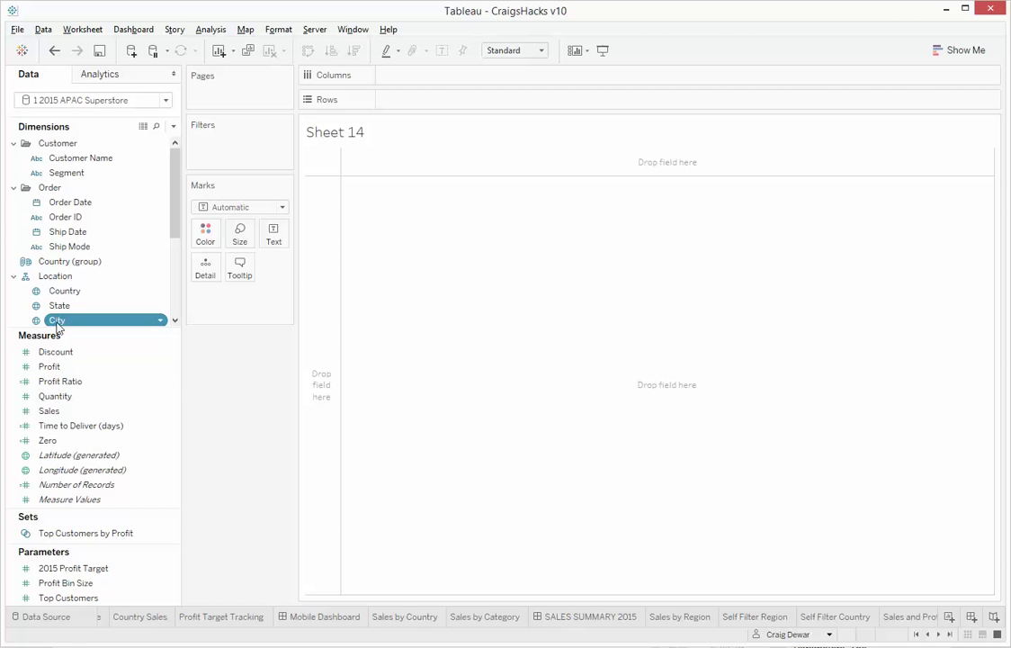
pyautogui.doubleClick(56, 320)
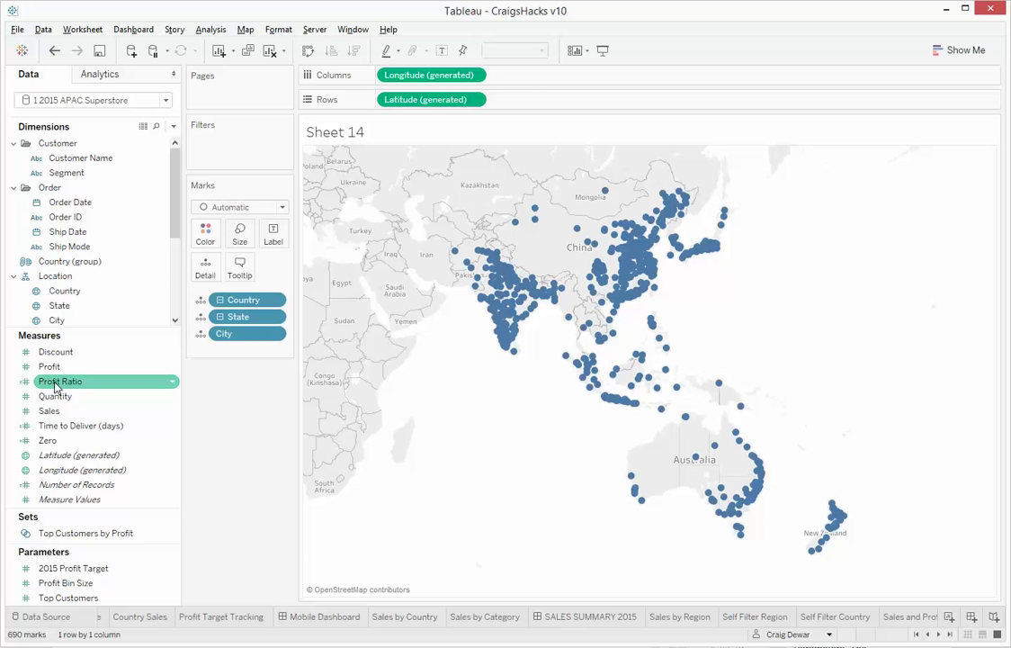
pyautogui.moveTo(56, 387); pyautogui.dragTo(235, 240)
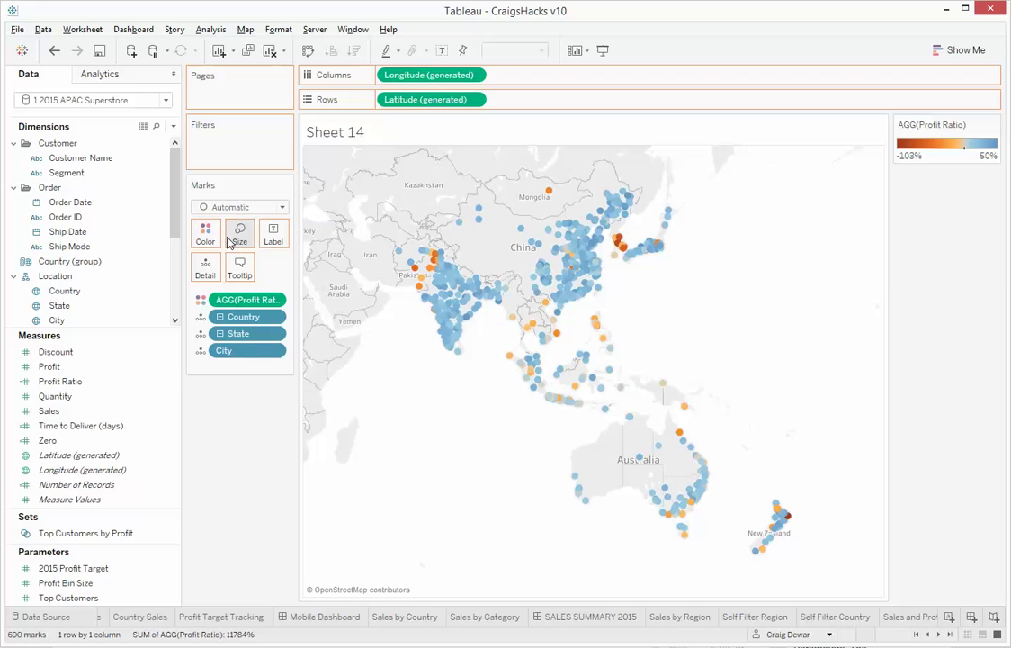
pyautogui.click(238, 235)
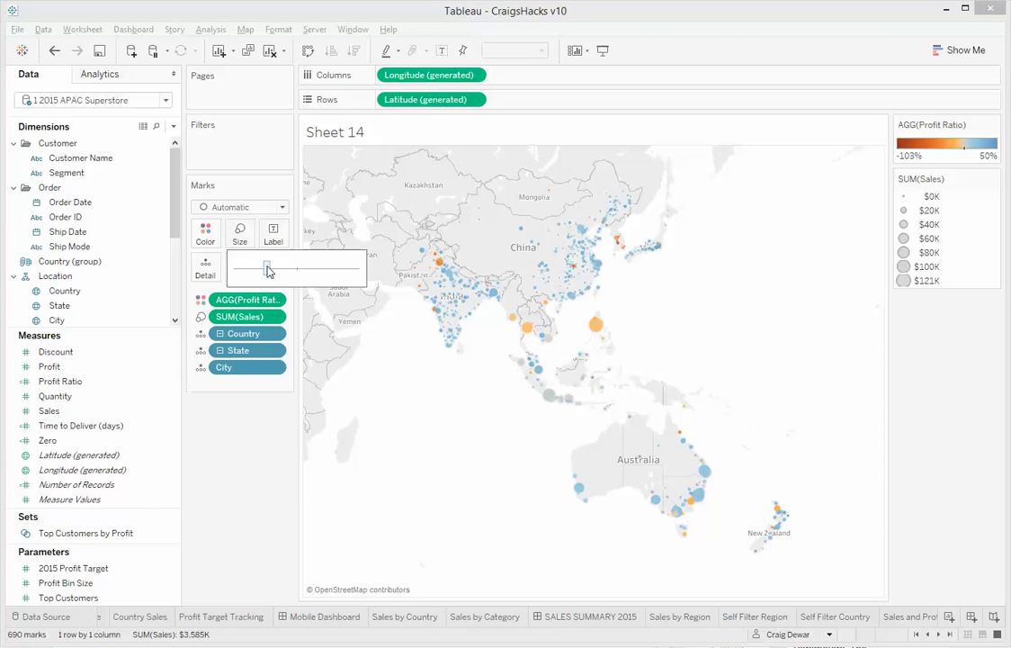
pyautogui.moveTo(276, 271); pyautogui.dragTo(285, 271)
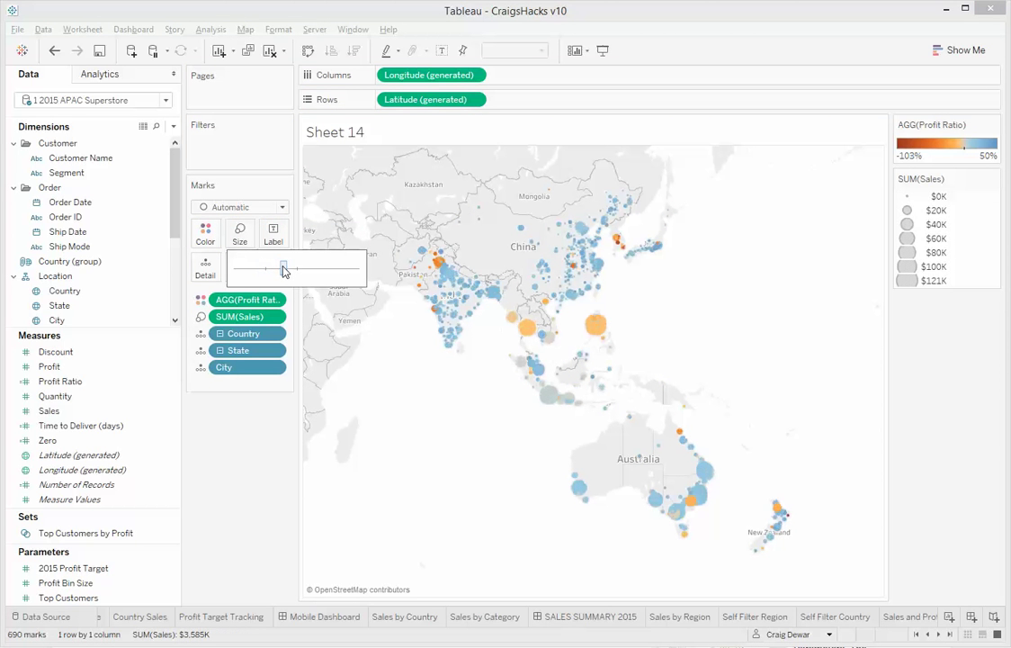
pyautogui.click(253, 502)
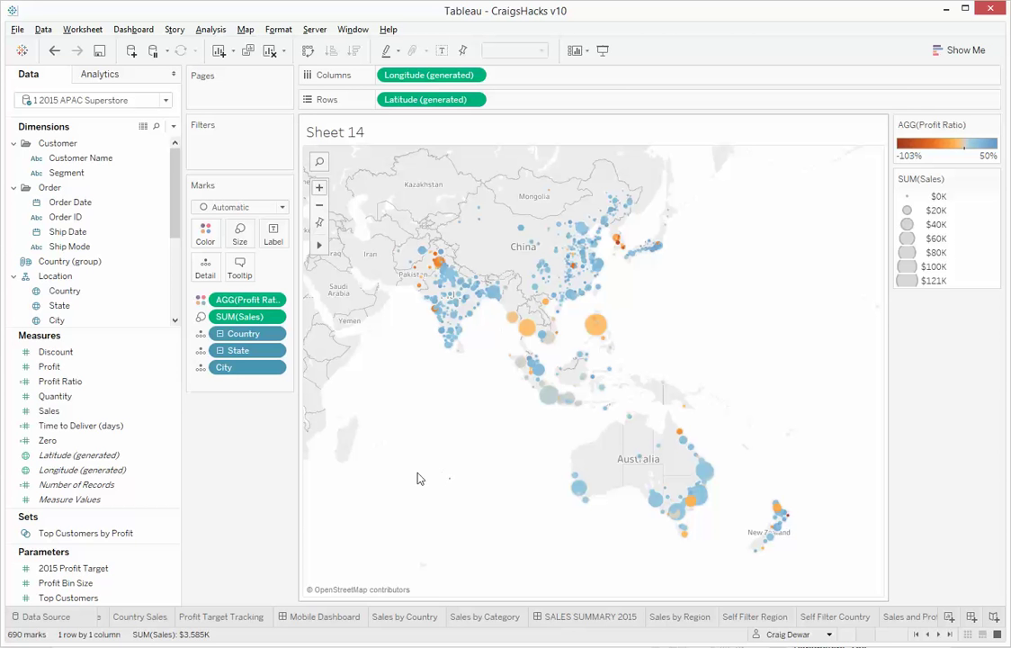
# - Split the city map into columns by YEAR(Order Date)
pyautogui.click(69, 206)
pyautogui.click(69, 208)
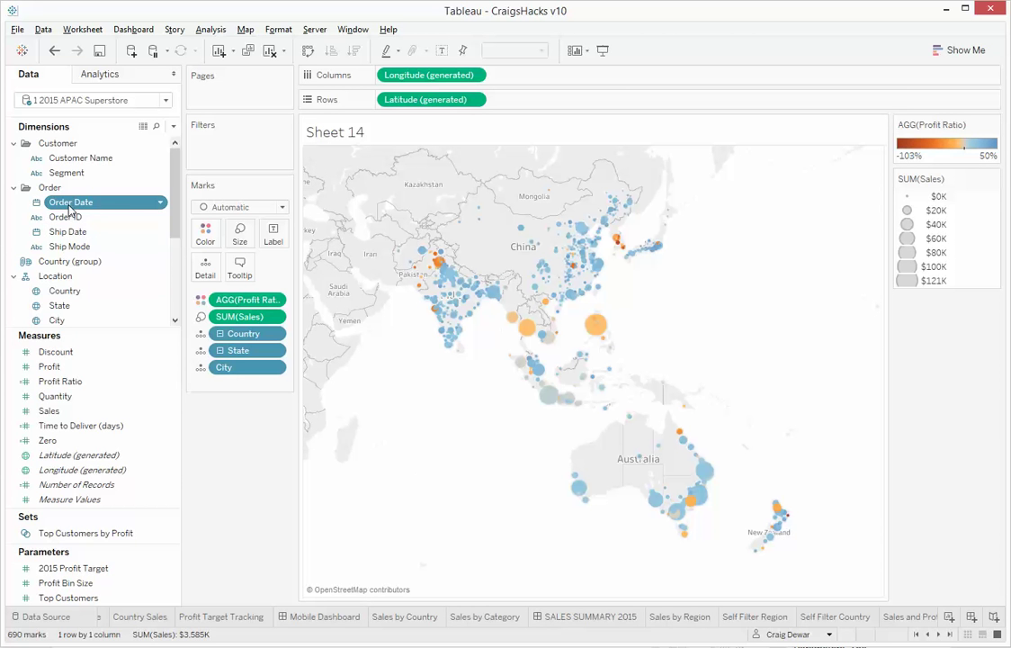
pyautogui.rightClick(69, 208)
pyautogui.press('Escape')
pyautogui.moveTo(71, 201); pyautogui.dragTo(389, 78)
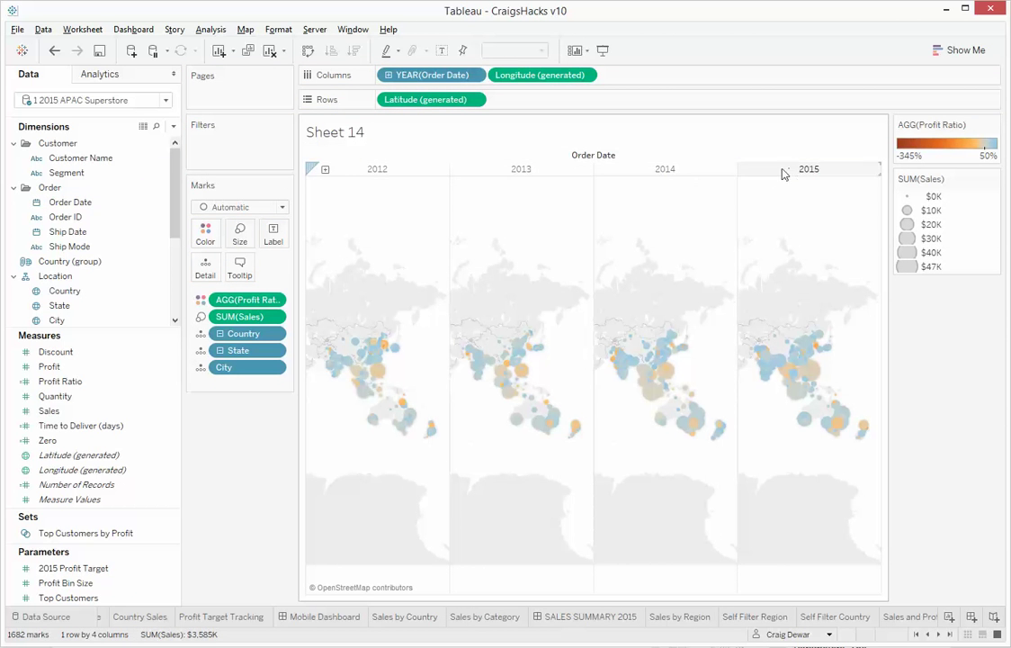
# - Keep only the 2014 and 2015 year maps
pyautogui.click(783, 171)
pyautogui.keyDown('ctrl'); pyautogui.click(701, 169); pyautogui.keyUp('ctrl')
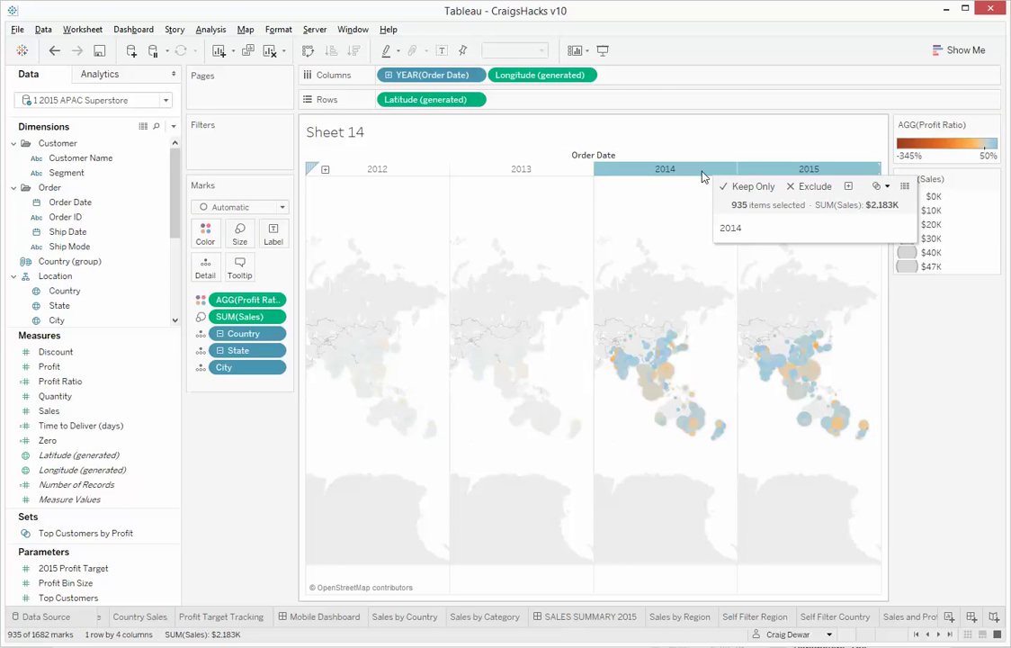
pyautogui.click(754, 188)
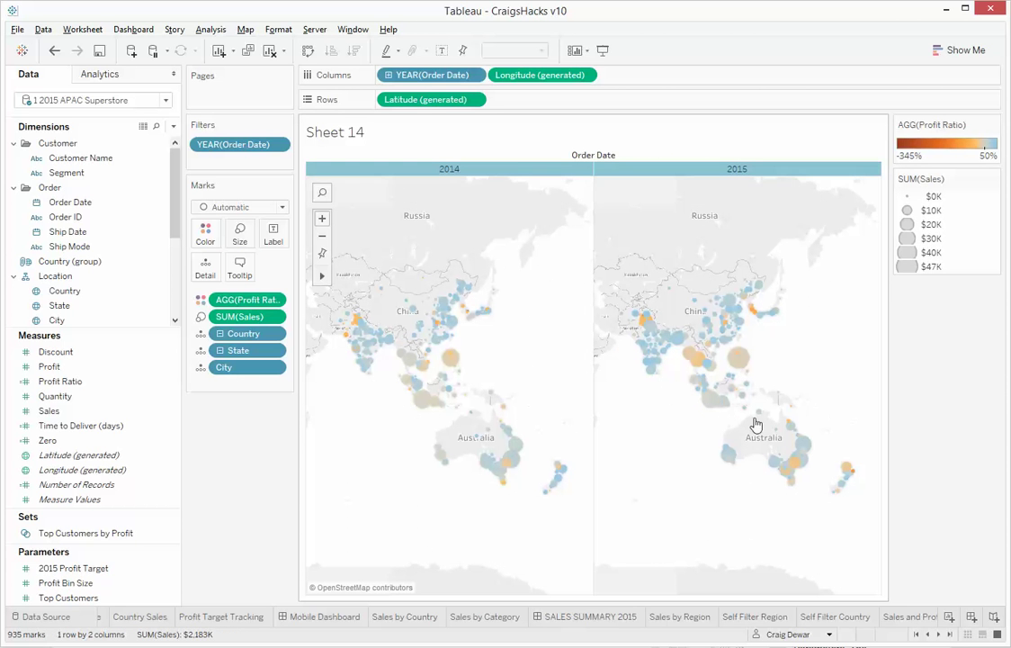
pyautogui.click(839, 370)
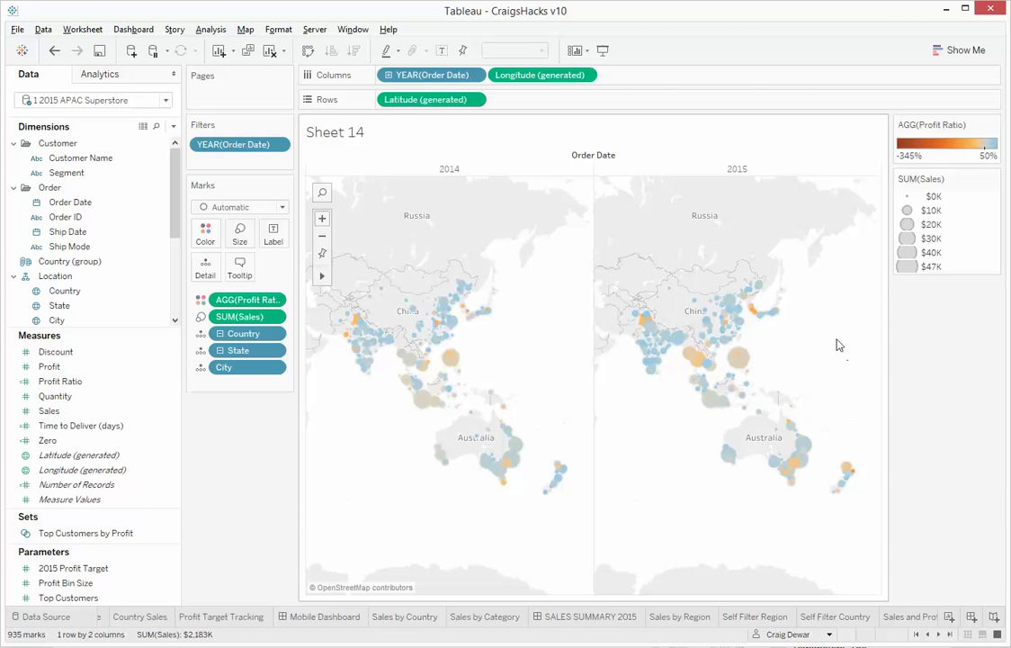
pyautogui.moveTo(803, 445)
pyautogui.moveTo(516, 446)
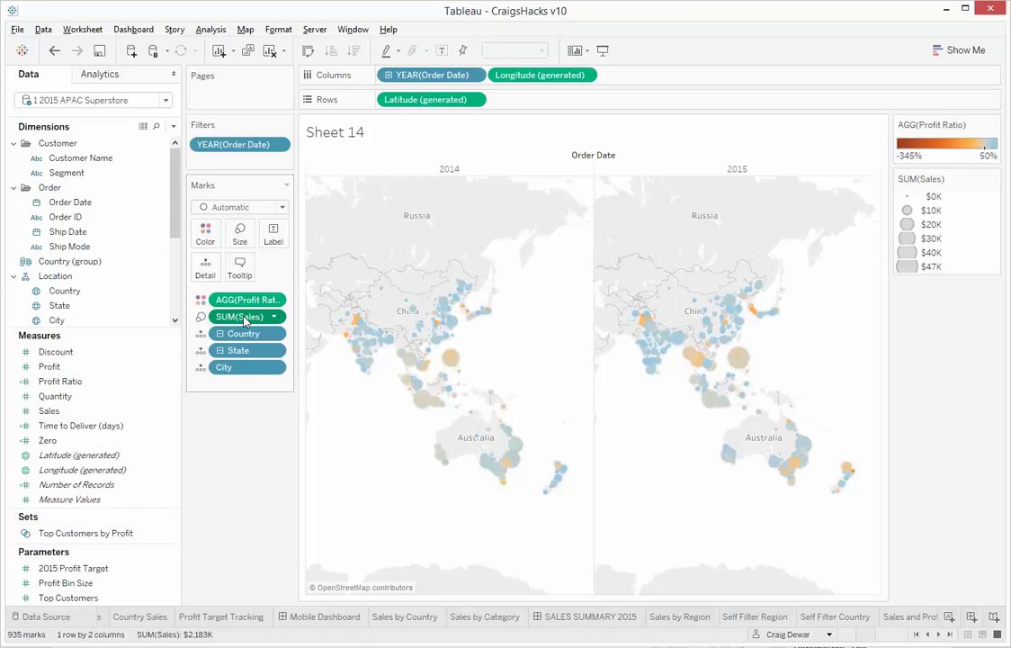
# - Add a copy of SUM(Sales) to Detail as a Percent Difference quick table calculation and adjust Compute Using
pyautogui.moveTo(244, 320); pyautogui.dragTo(207, 274)
pyautogui.click(275, 384)
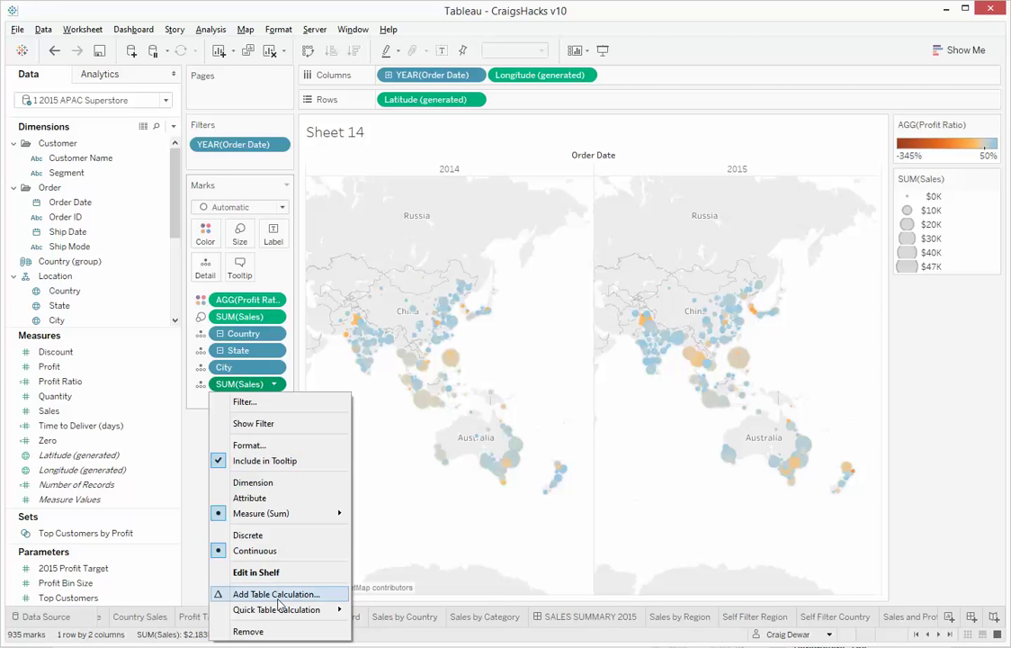
pyautogui.moveTo(277, 611)
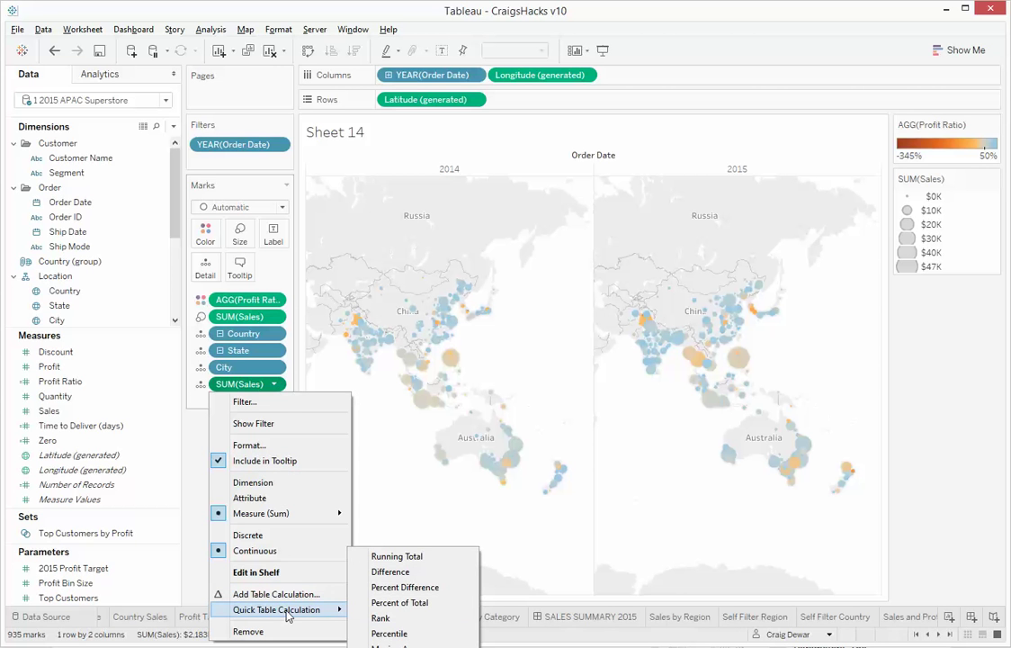
pyautogui.click(412, 589)
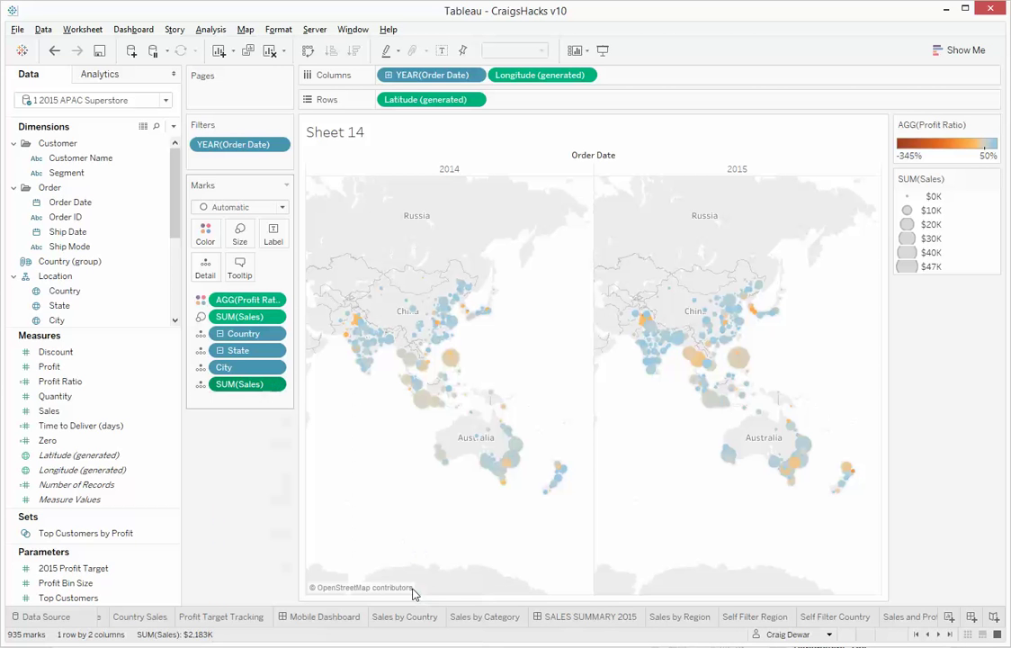
pyautogui.click(274, 385)
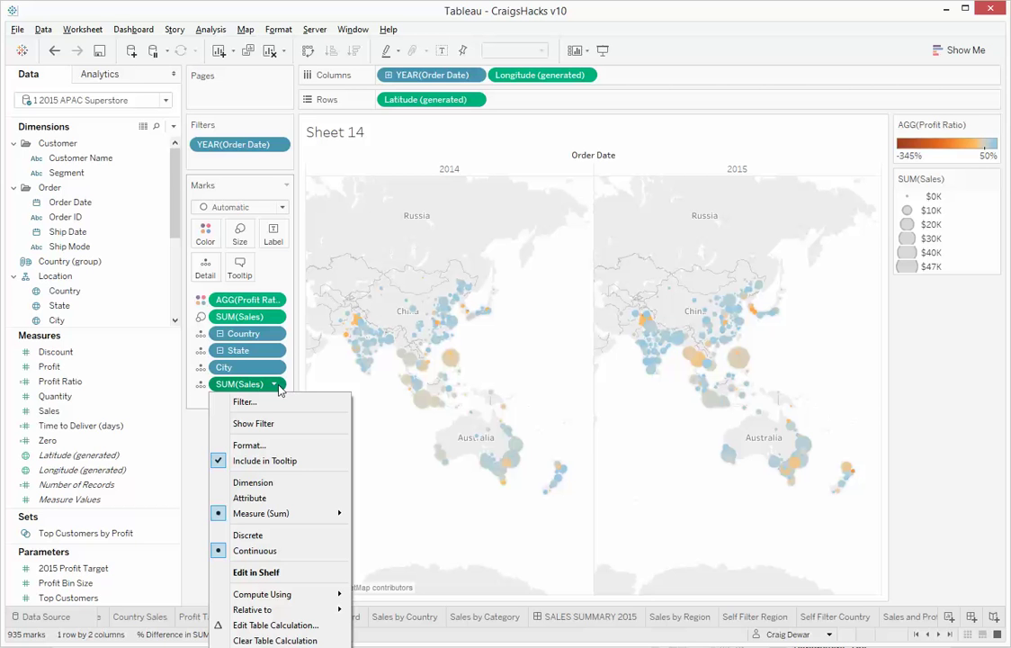
pyautogui.moveTo(307, 599)
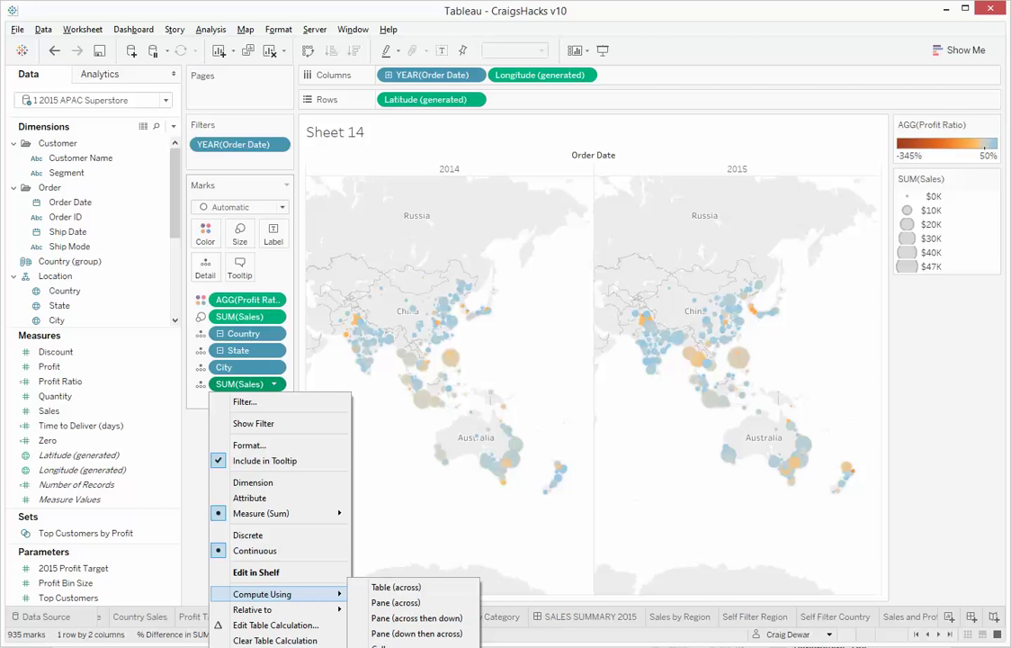
pyautogui.click(396, 586)
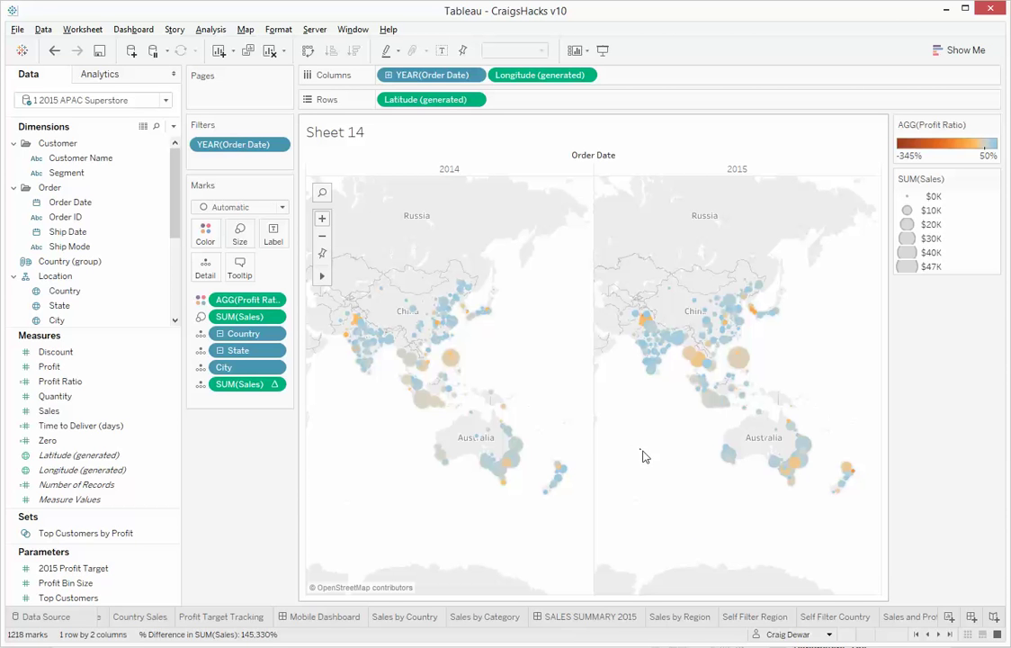
pyautogui.moveTo(729, 460)
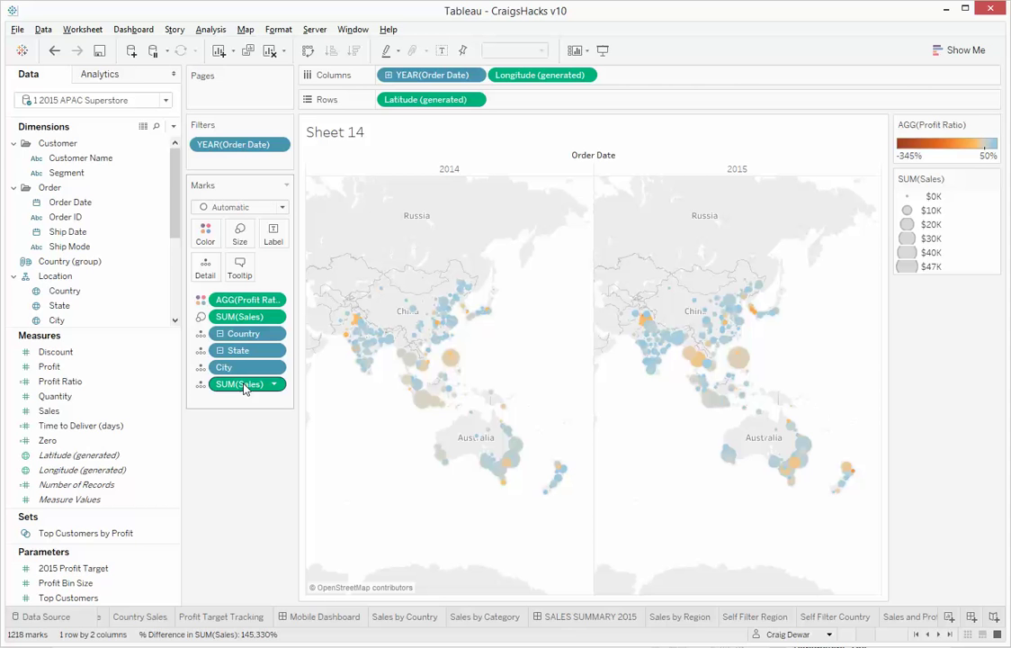
# - Save the table calculation as measure '% Difference Sales v Prior Year' and start a calculated field from it
pyautogui.moveTo(245, 388); pyautogui.dragTo(78, 367)
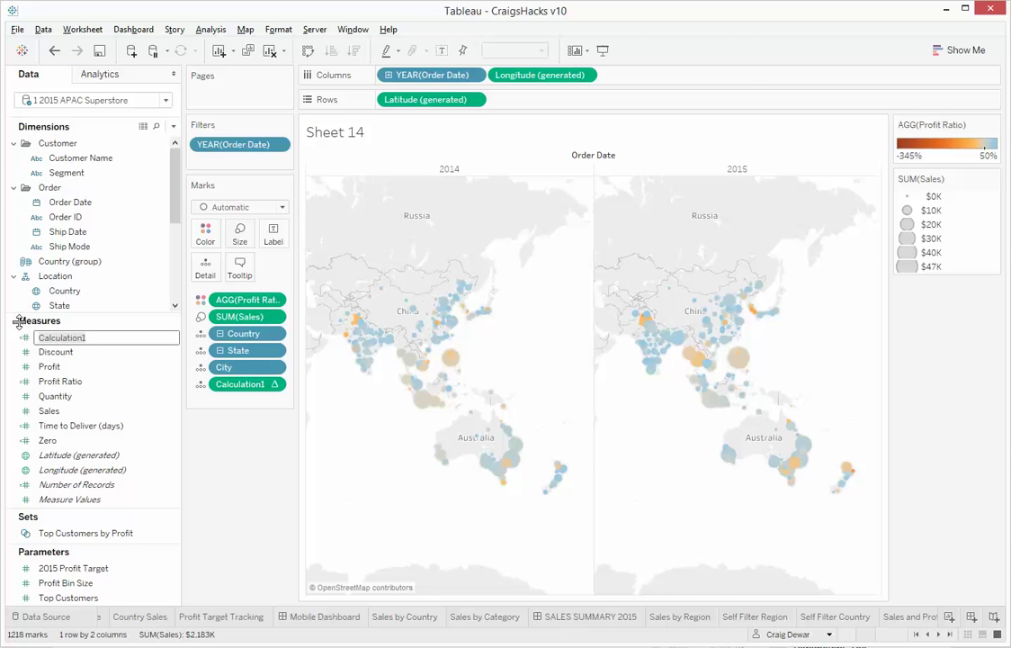
pyautogui.write('% Difference Sales v')
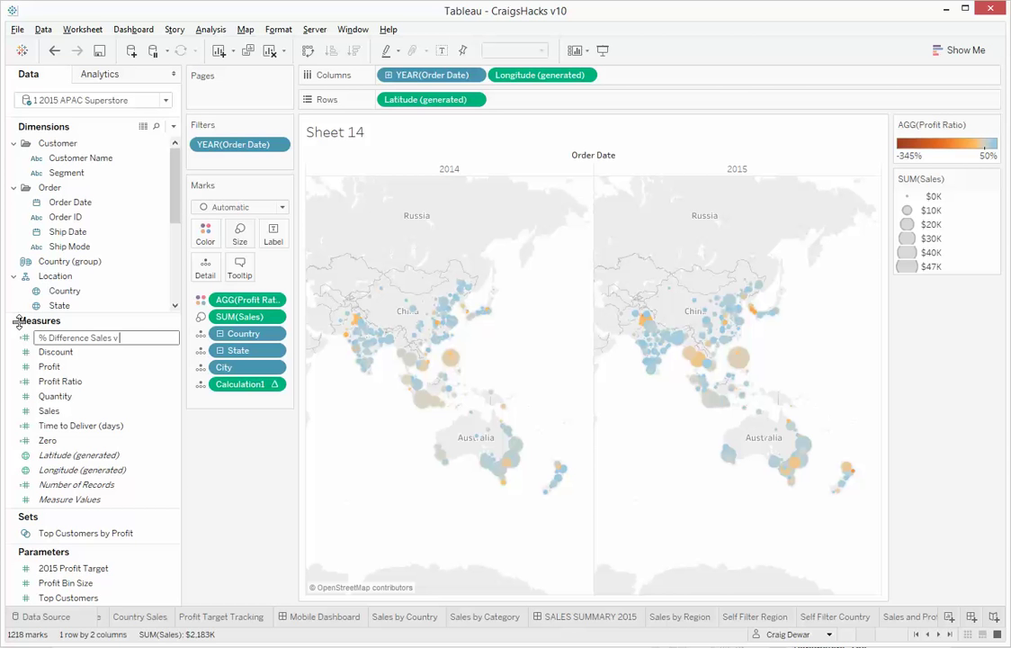
pyautogui.write(' Prior Year')
pyautogui.press('Return')
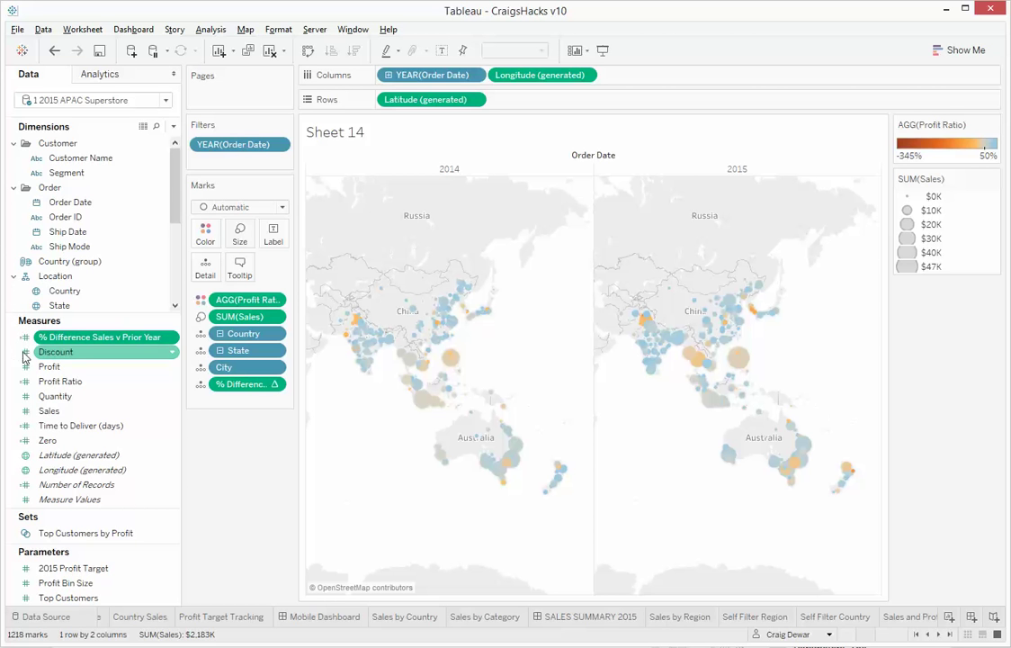
pyautogui.rightClick(63, 343)
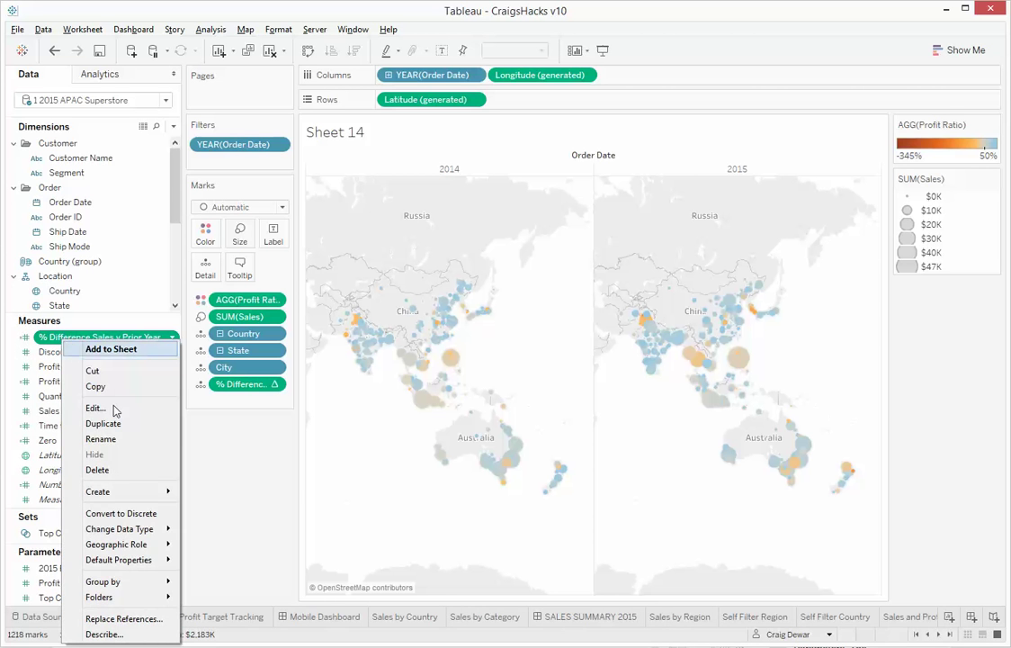
pyautogui.moveTo(130, 493)
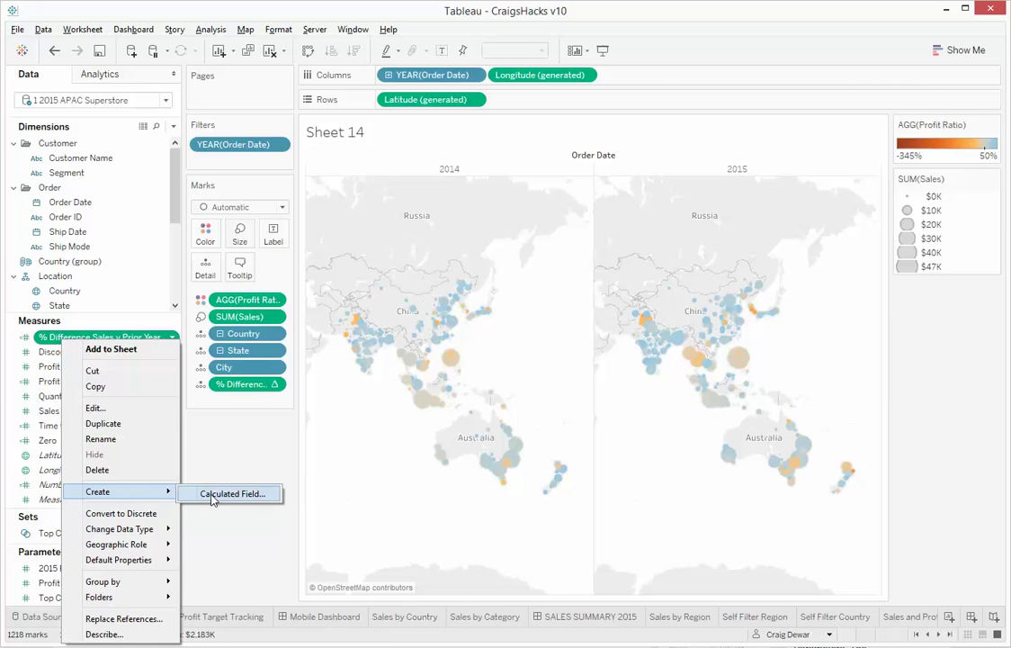
pyautogui.click(209, 497)
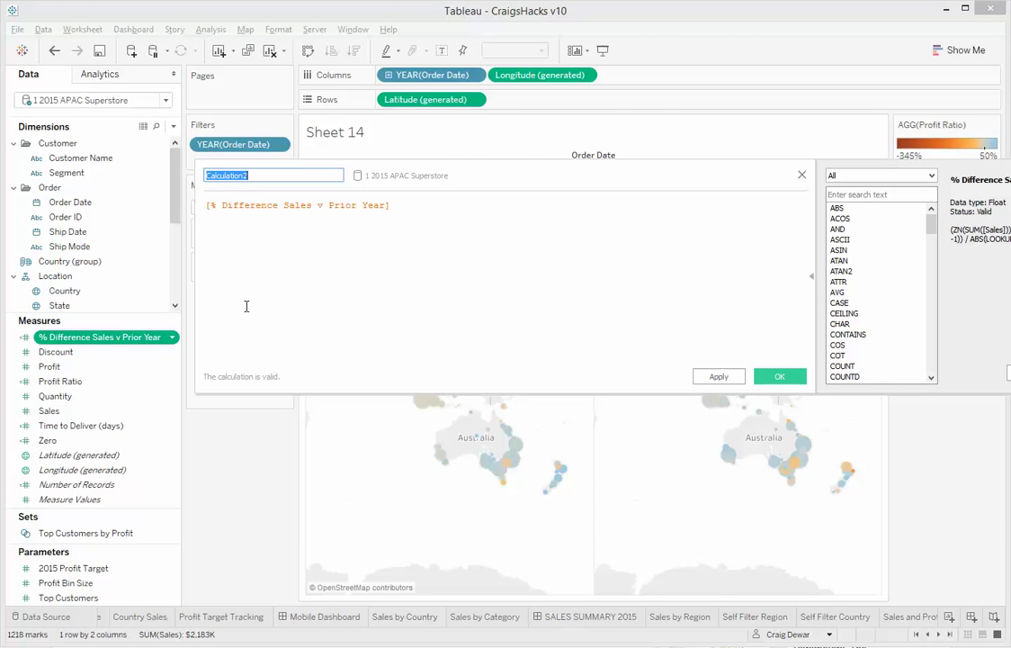
# - Name the field 'Sales v Last Year' and write IF the difference > 0 THEN "Up"
pyautogui.write('Sales v Last Year')
pyautogui.click(207, 205)
pyautogui.write('IF')
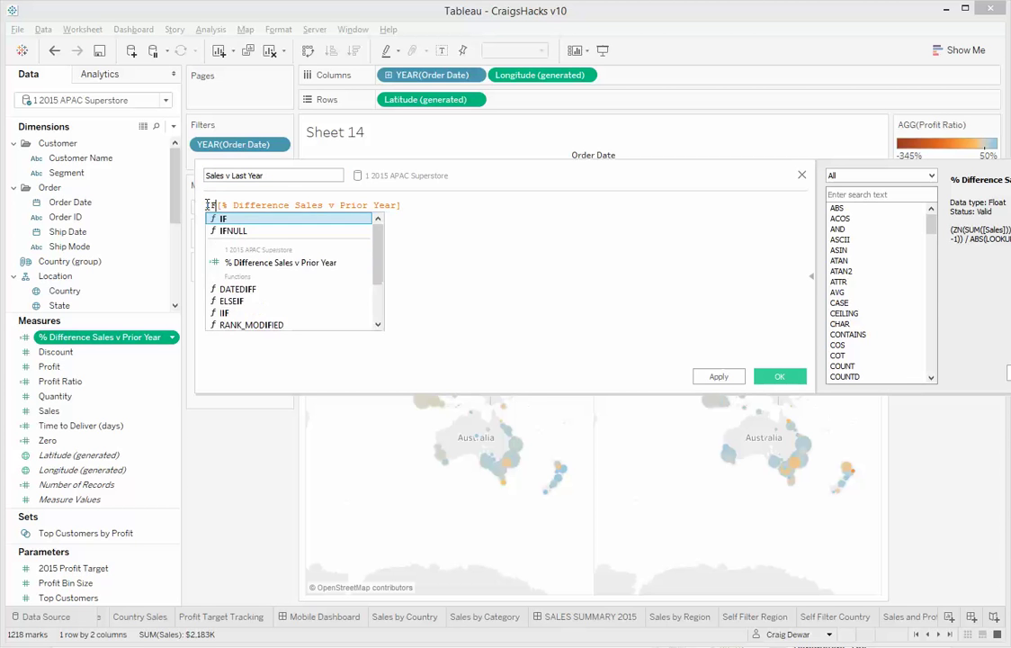
pyautogui.click(413, 206)
pyautogui.write('> 0 ')
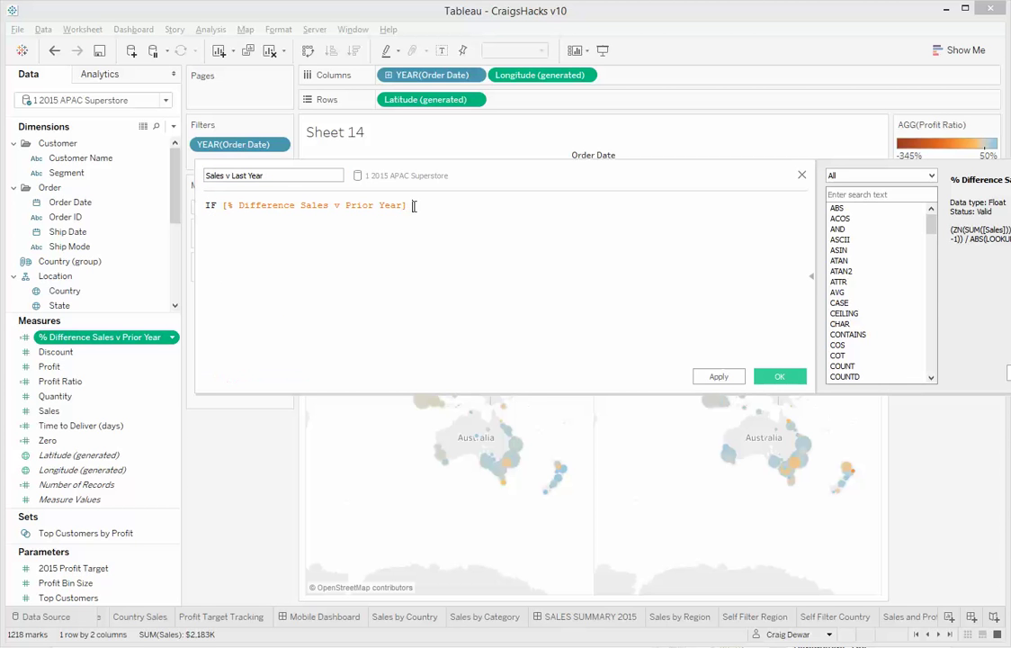
pyautogui.write('THEN "Up"')
pyautogui.press('Return')
pyautogui.write('ELSE')
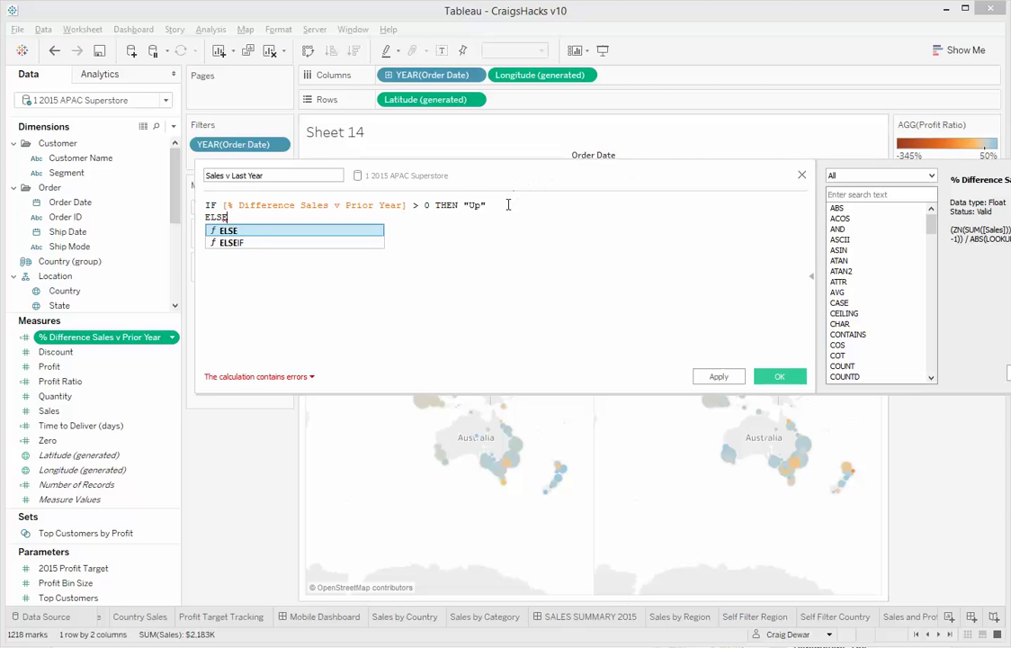
# - Add an ELSEIF line returning "Down" when the difference is < 0
pyautogui.moveTo(503, 205); pyautogui.dragTo(204, 205)
pyautogui.hotkey('ctrl', 'c')
pyautogui.click(228, 217)
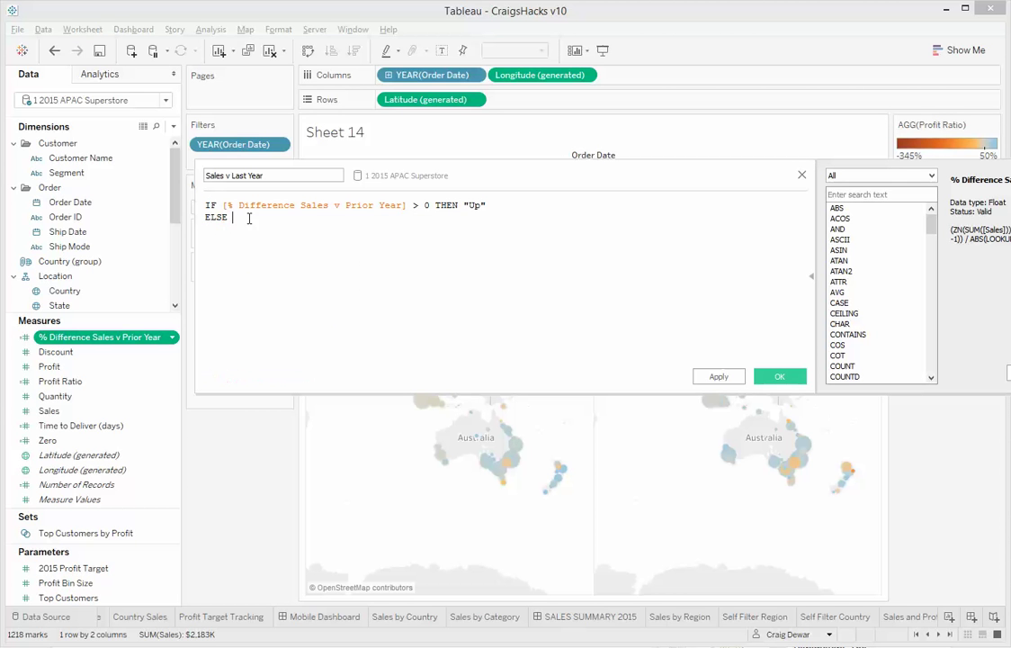
pyautogui.hotkey('ctrl', 'v')
pyautogui.click(233, 217)
pyautogui.press('BackSpace')
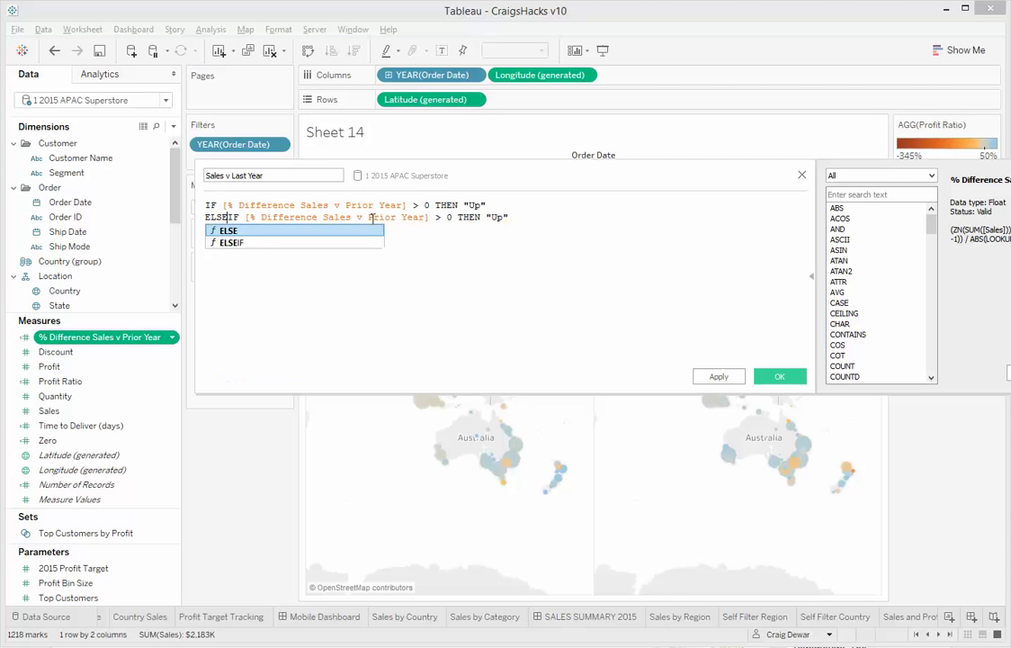
pyautogui.click(438, 217)
pyautogui.press('BackSpace')
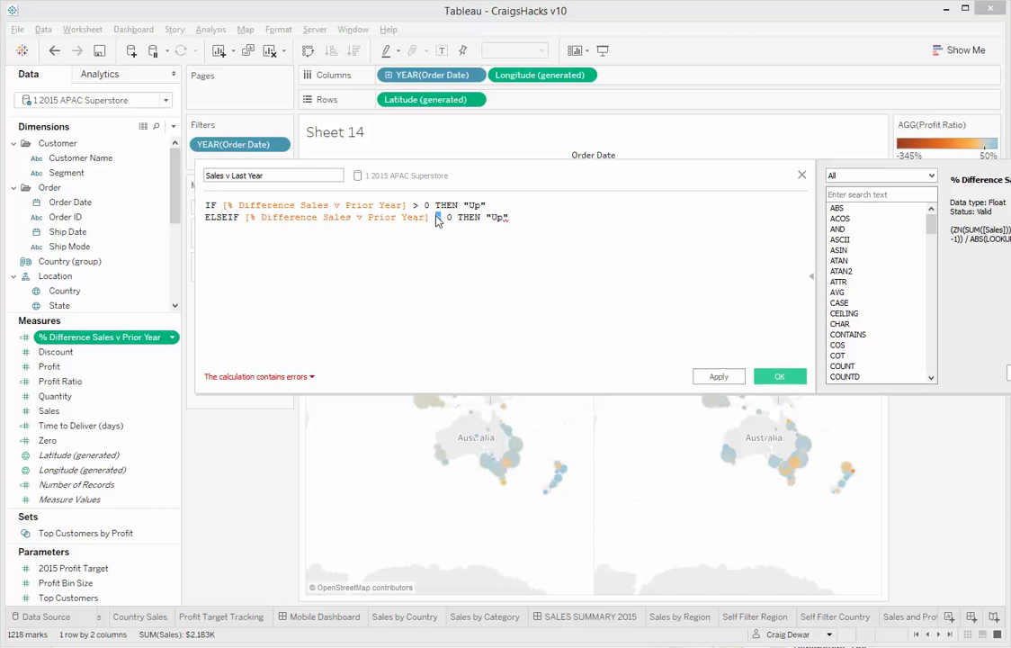
pyautogui.write('<')
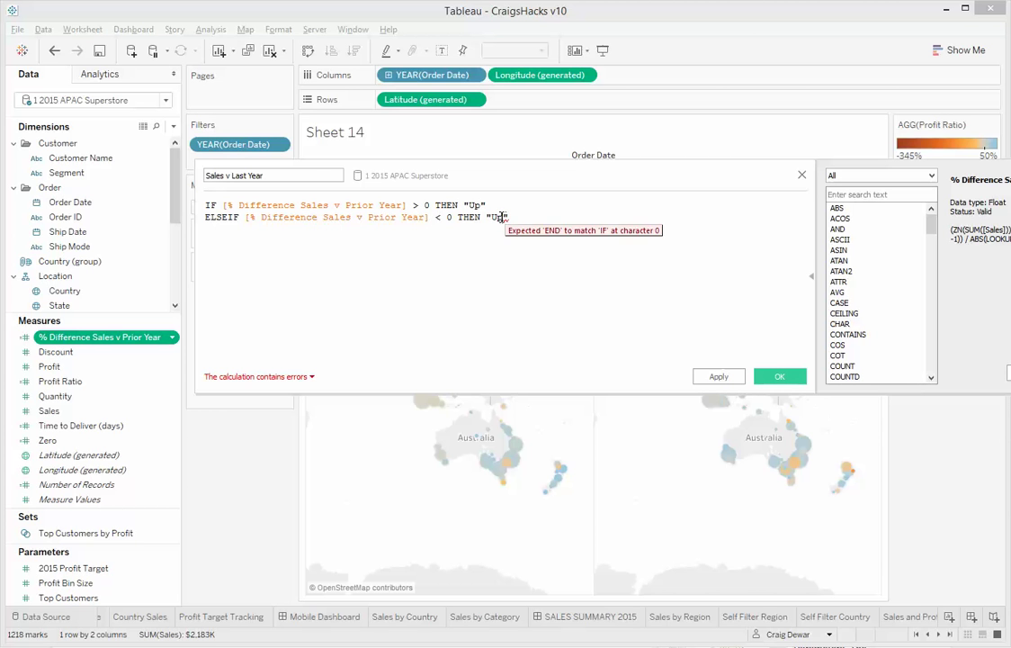
pyautogui.doubleClick(497, 217)
pyautogui.write('Down')
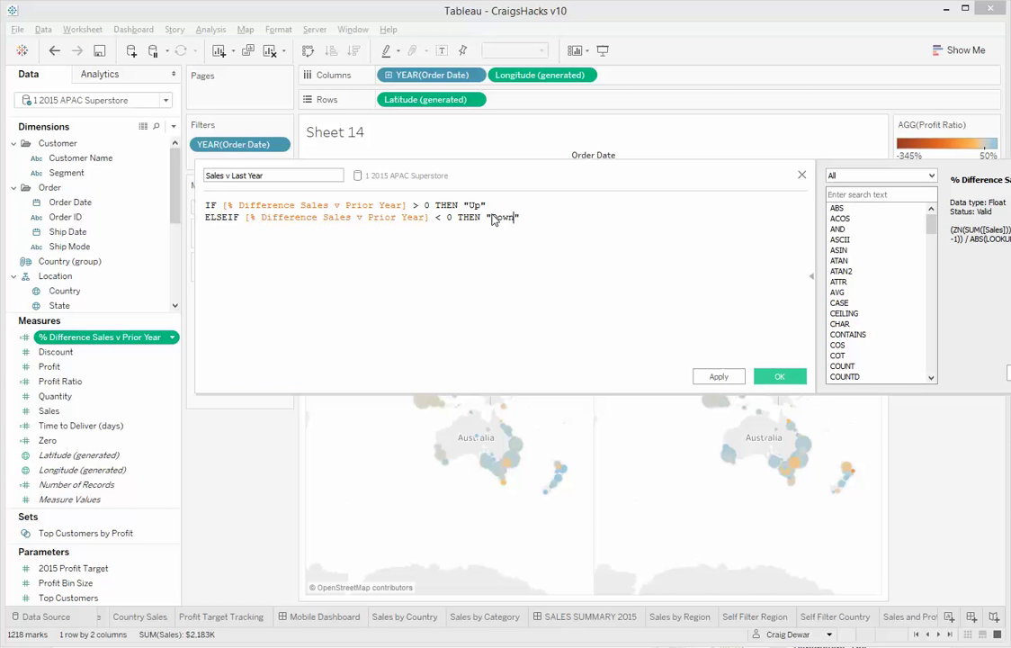
# - Add an = 0 condition returning "SAme", finish with ELSE "n/a" END, and save
pyautogui.moveTo(591, 217); pyautogui.dragTo(207, 223)
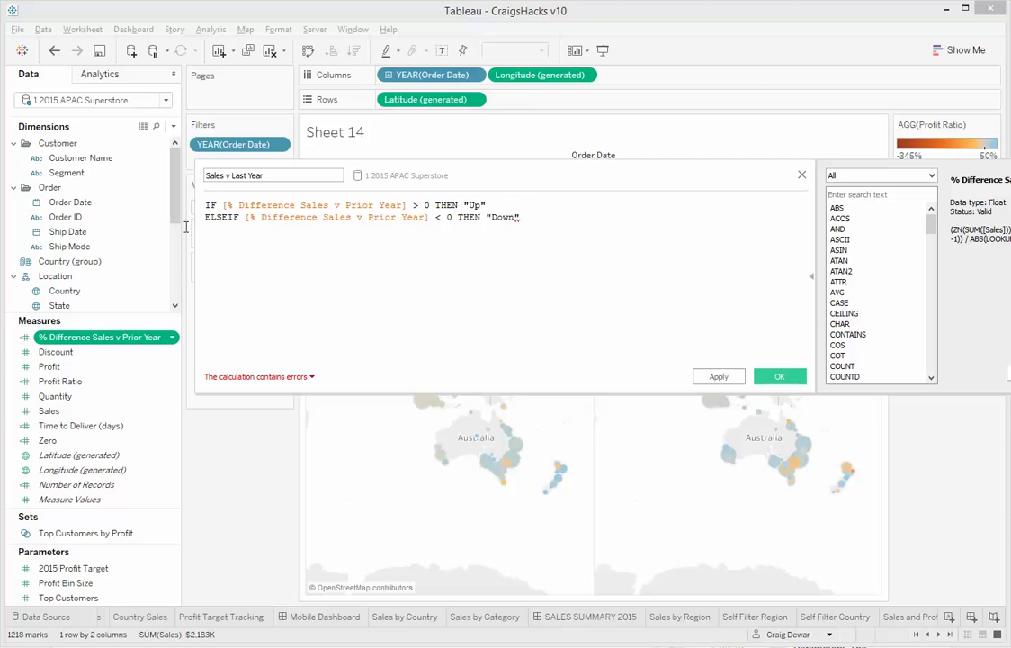
pyautogui.hotkey('shift', 'Home')
pyautogui.click(539, 218)
pyautogui.press('Return')
pyautogui.hotkey('ctrl', 'v')
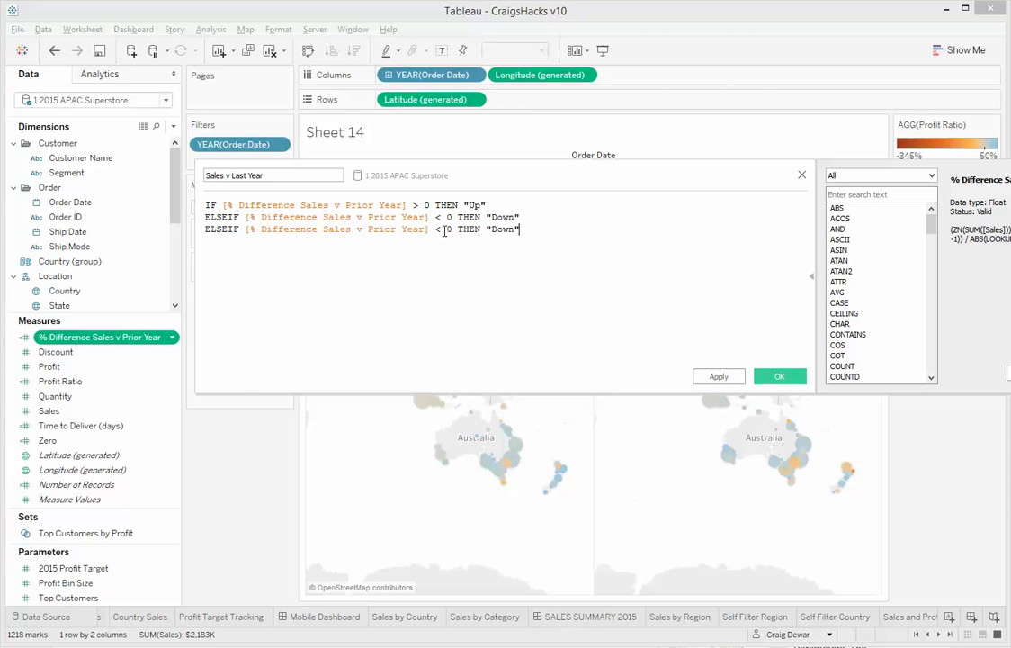
pyautogui.doubleClick(438, 229)
pyautogui.write('=')
pyautogui.moveTo(516, 229); pyautogui.dragTo(493, 232)
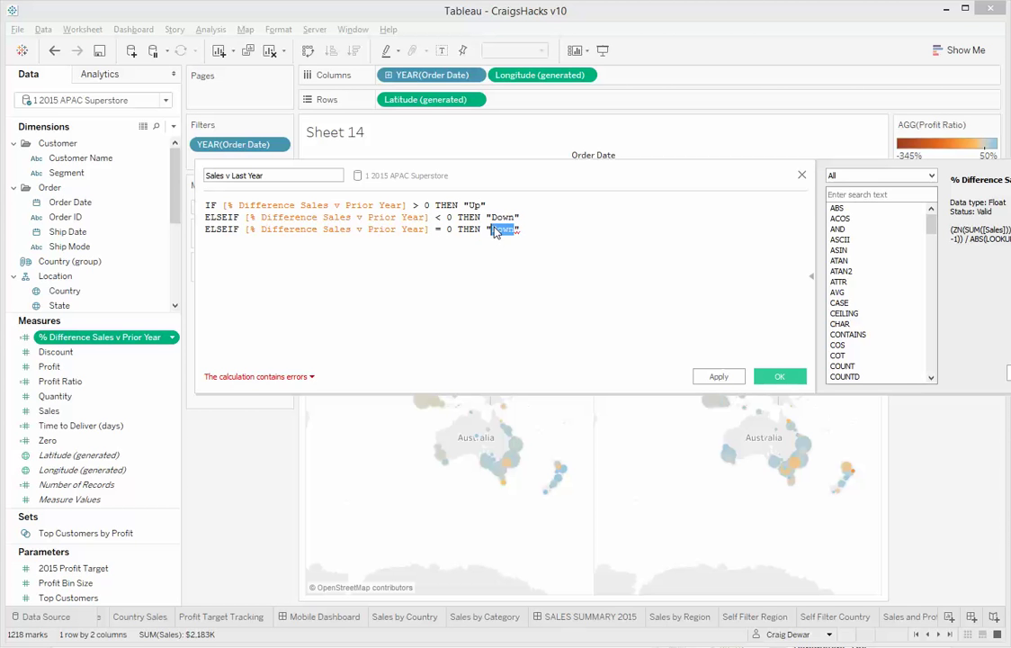
pyautogui.write('SAme')
pyautogui.press('Return')
pyautogui.write('ELS')
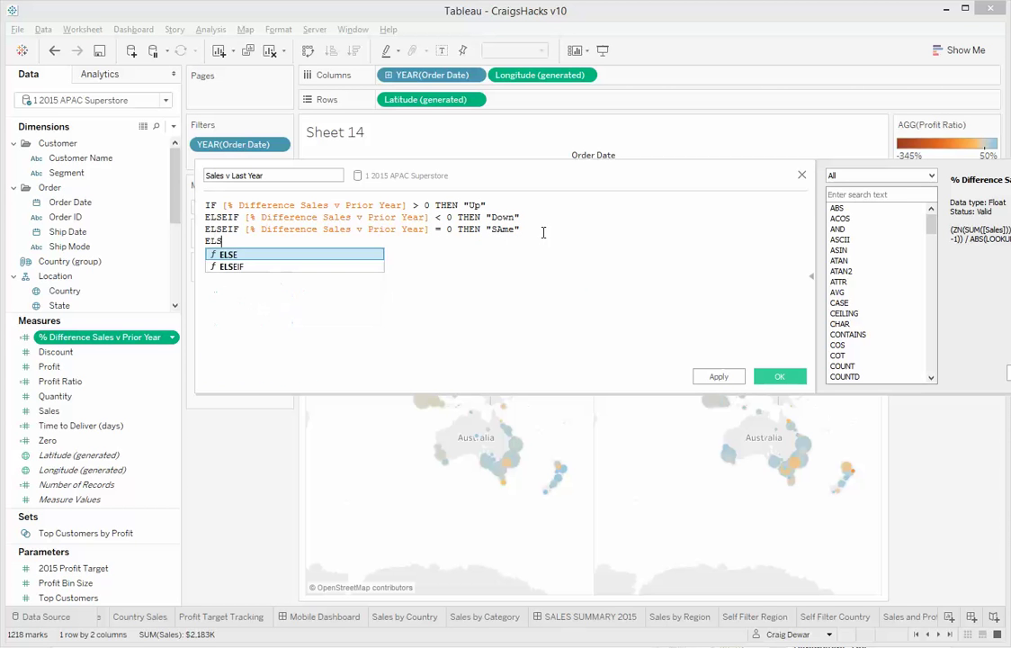
pyautogui.write('E "n/a')
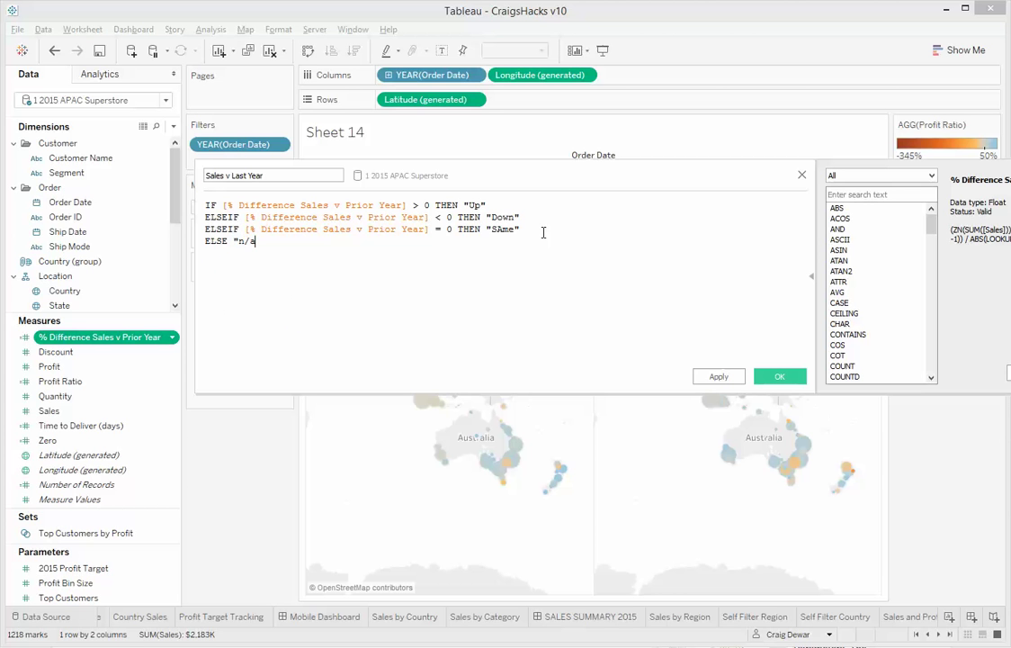
pyautogui.write('" END')
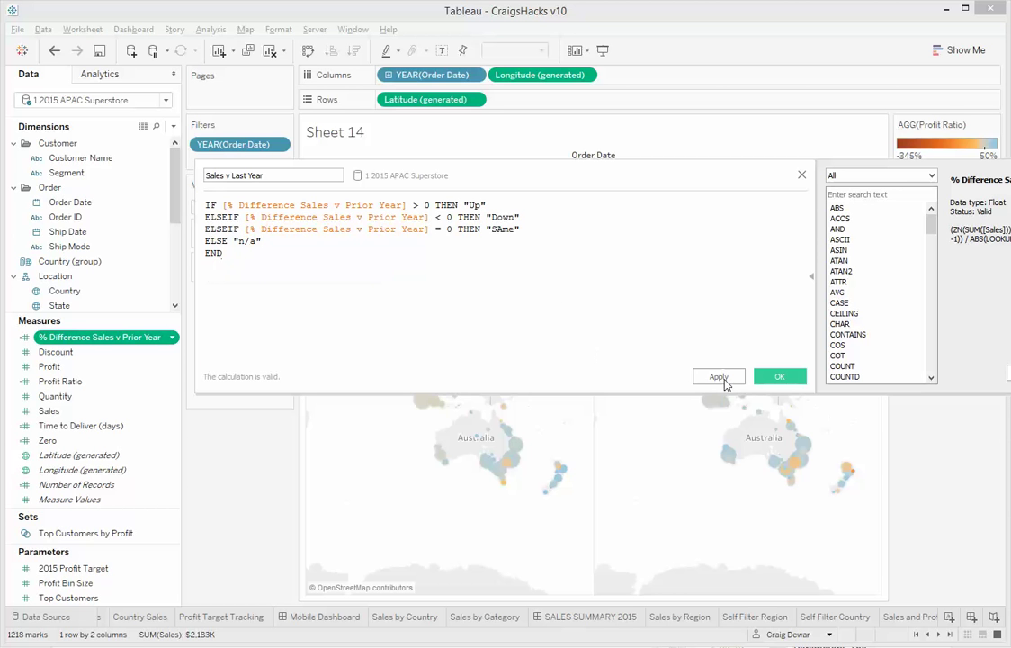
pyautogui.click(776, 376)
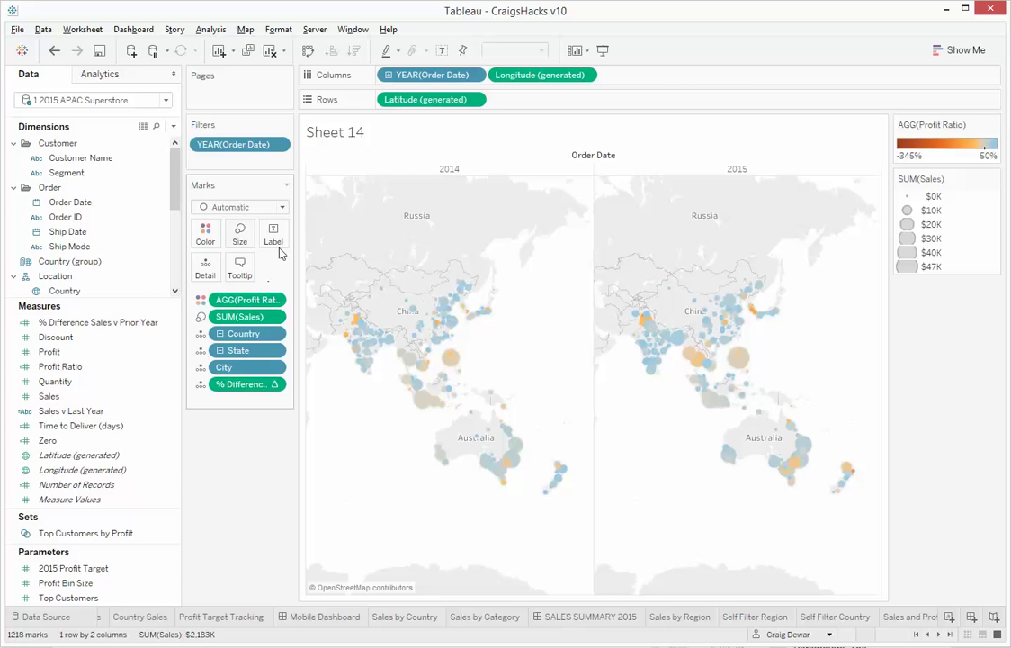
# - Set the mark type to Shape and drive shapes by Sales v Last Year
pyautogui.click(257, 208)
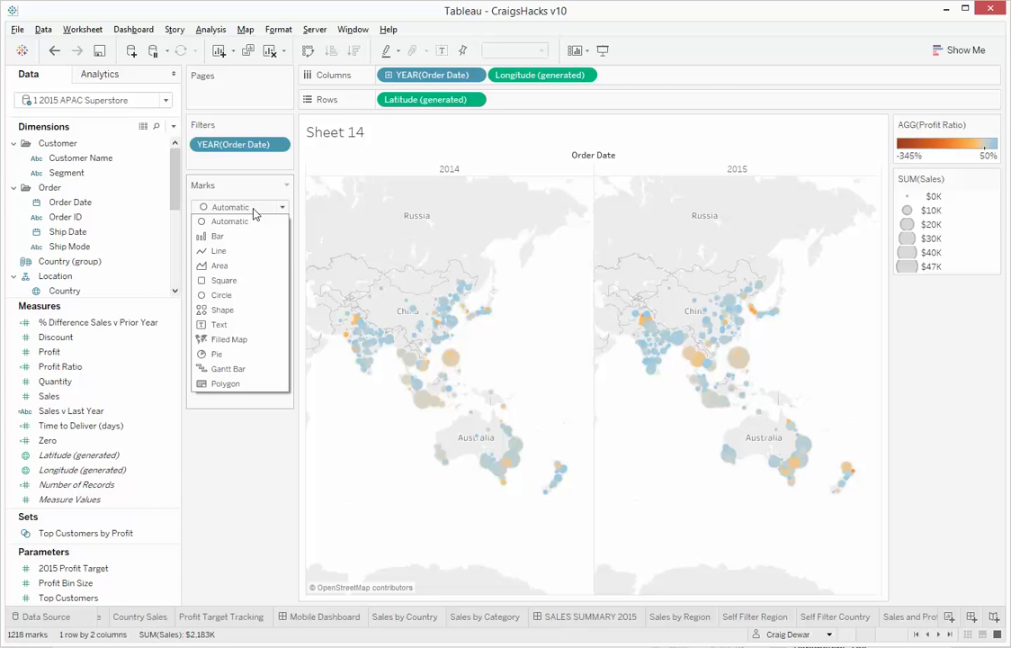
pyautogui.click(227, 309)
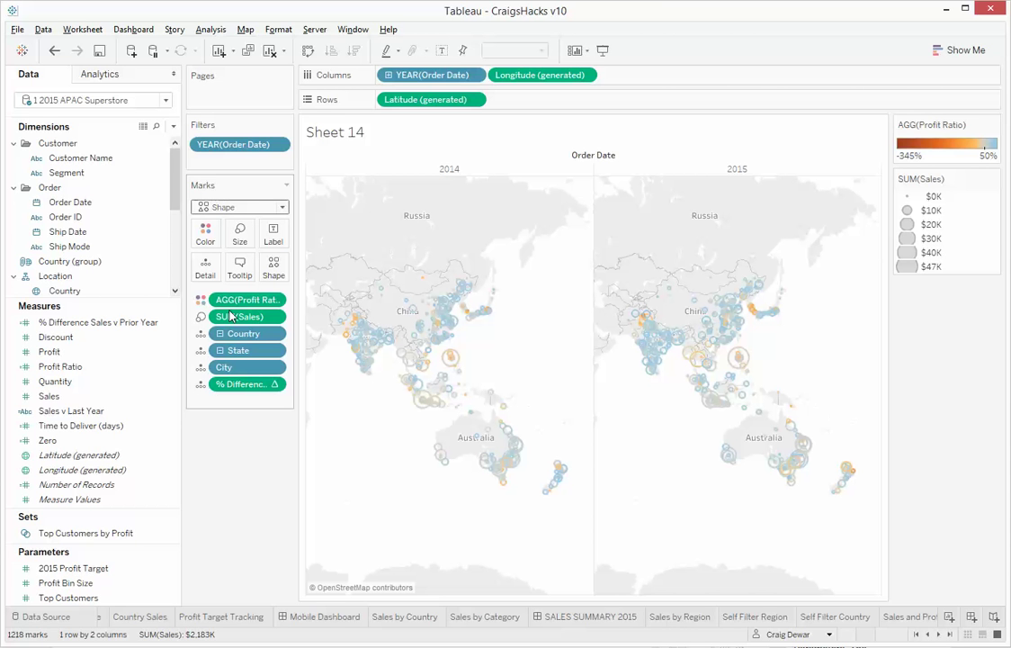
pyautogui.moveTo(51, 414); pyautogui.dragTo(264, 272)
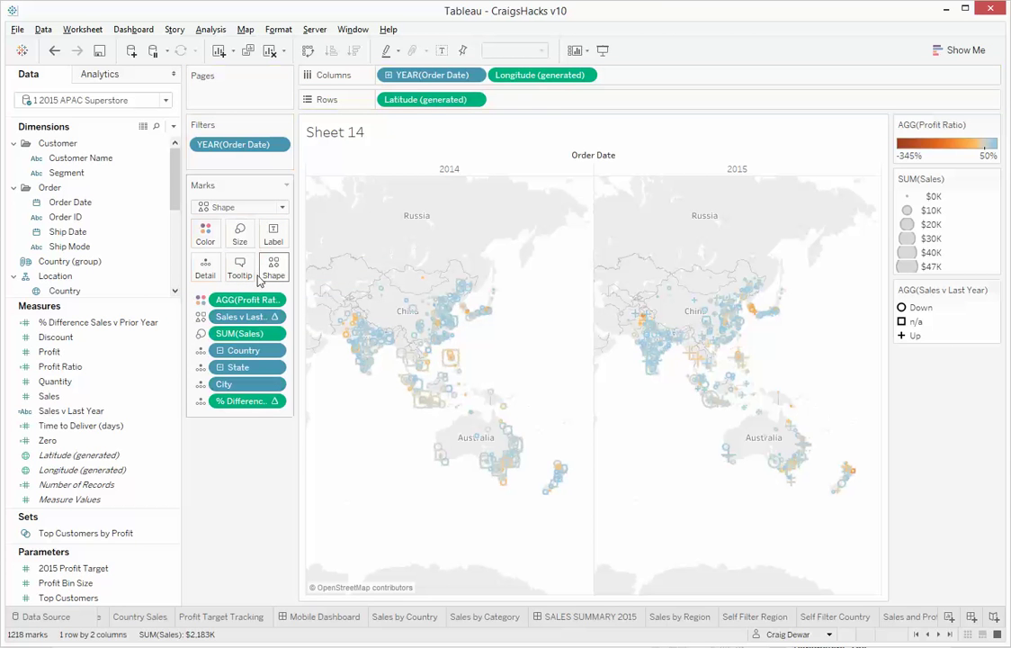
pyautogui.rightClick(919, 315)
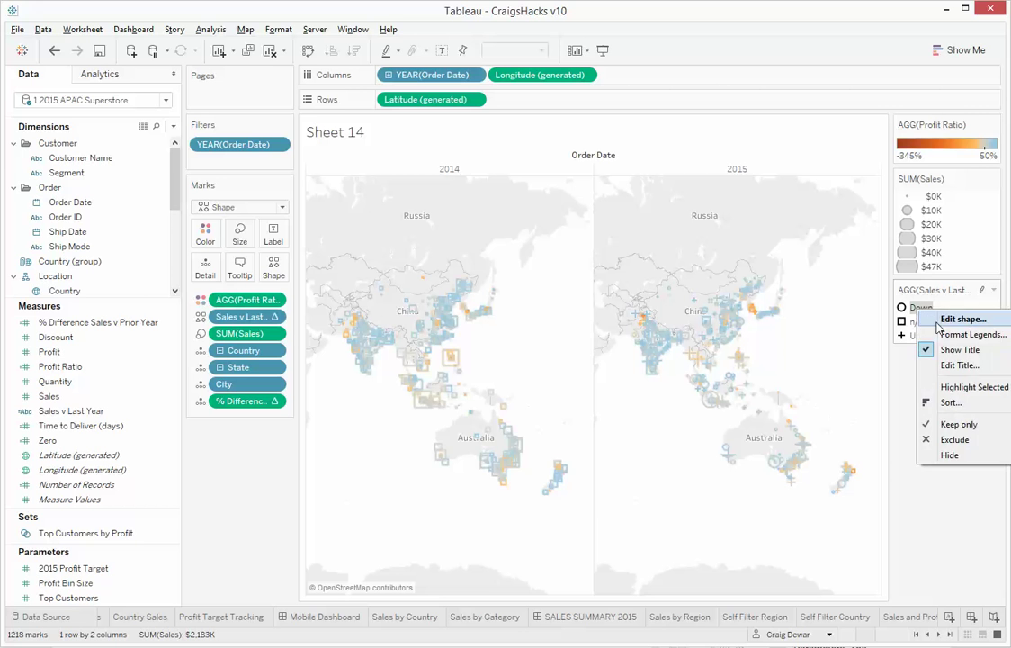
# - Use the Filled palette: down-triangle for Down, up-triangle for Up
pyautogui.click(932, 322)
pyautogui.click(607, 273)
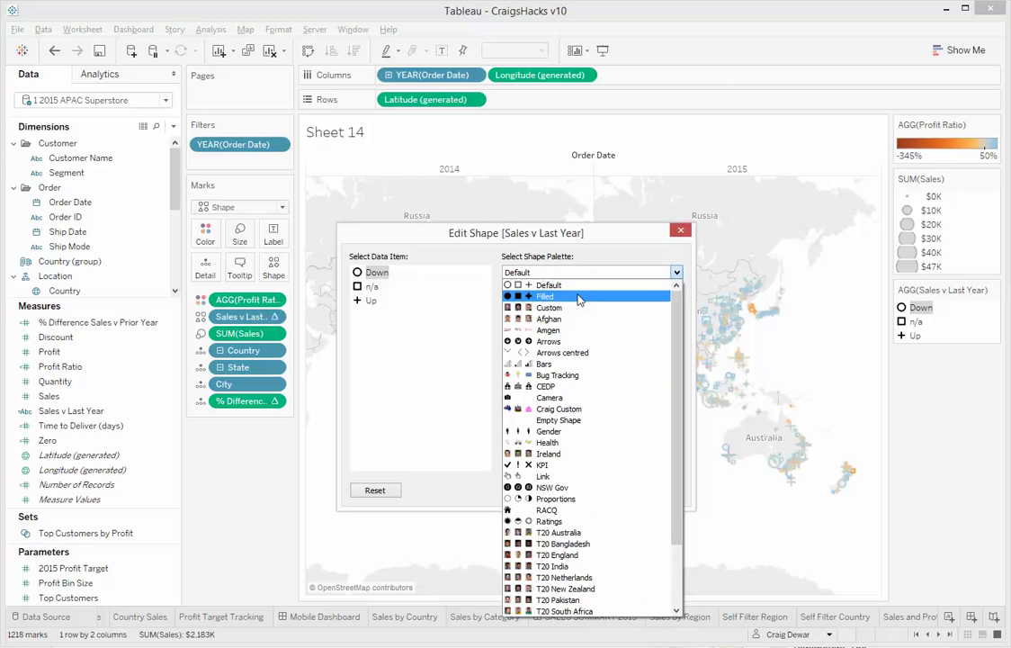
pyautogui.click(581, 296)
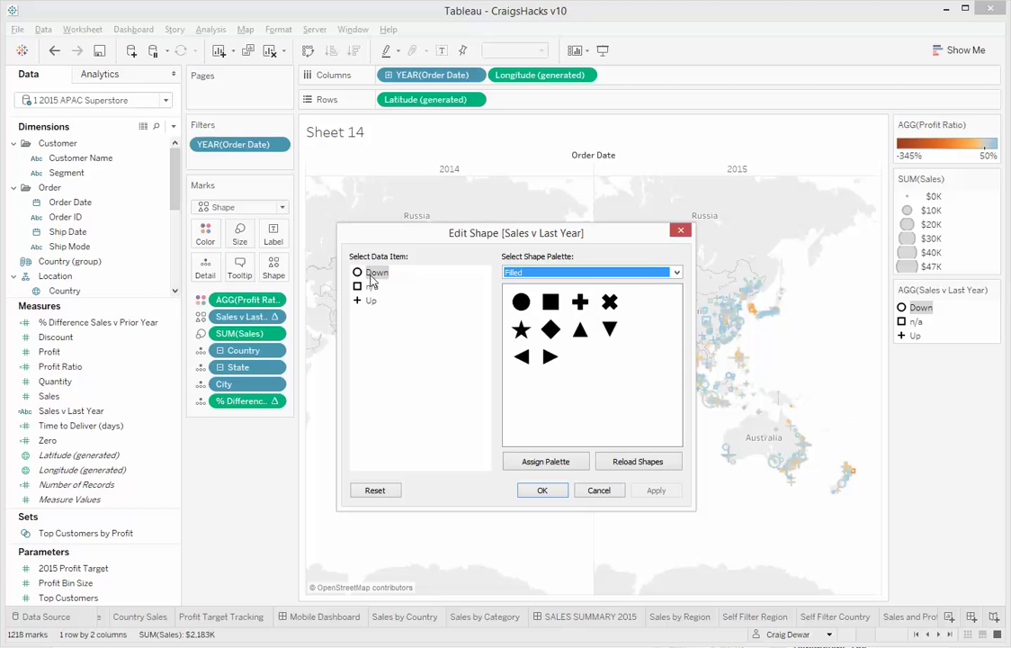
pyautogui.click(322, 241)
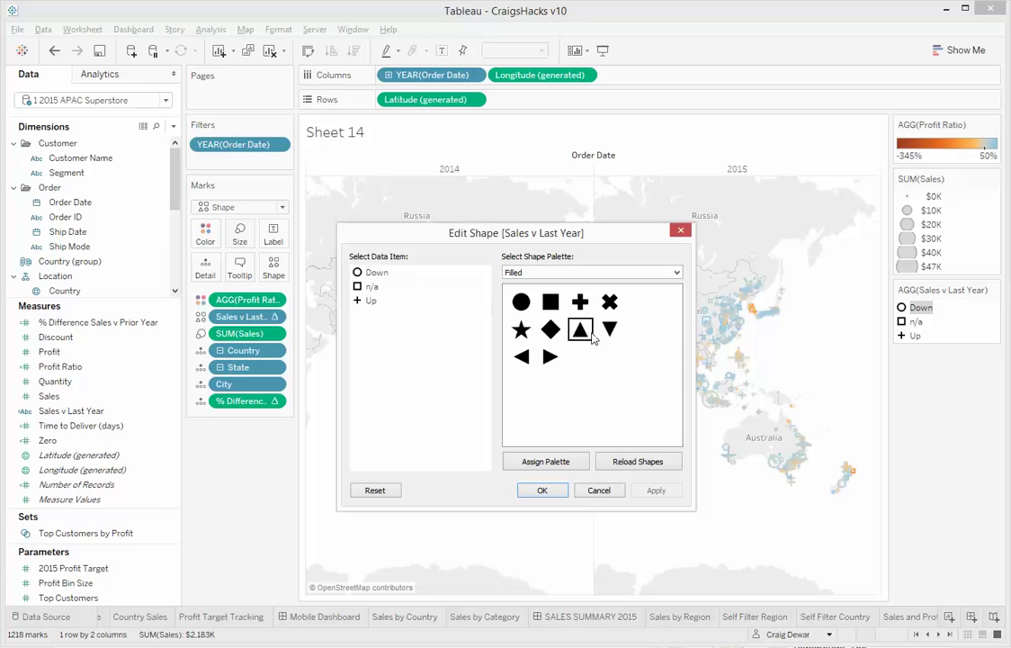
pyautogui.click(376, 272)
pyautogui.click(617, 332)
pyautogui.click(372, 302)
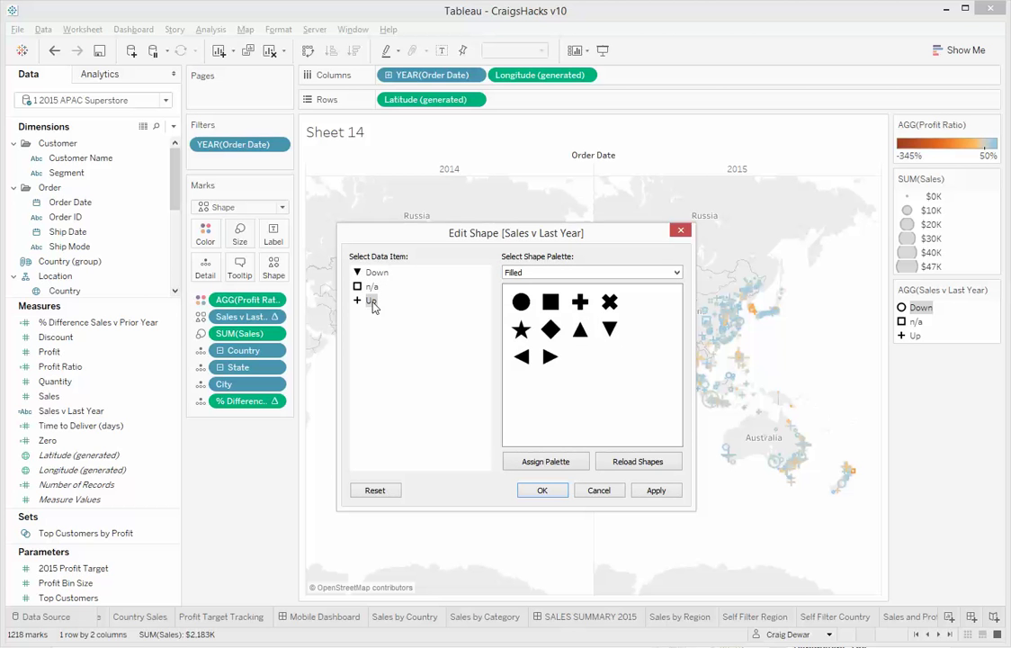
pyautogui.click(580, 330)
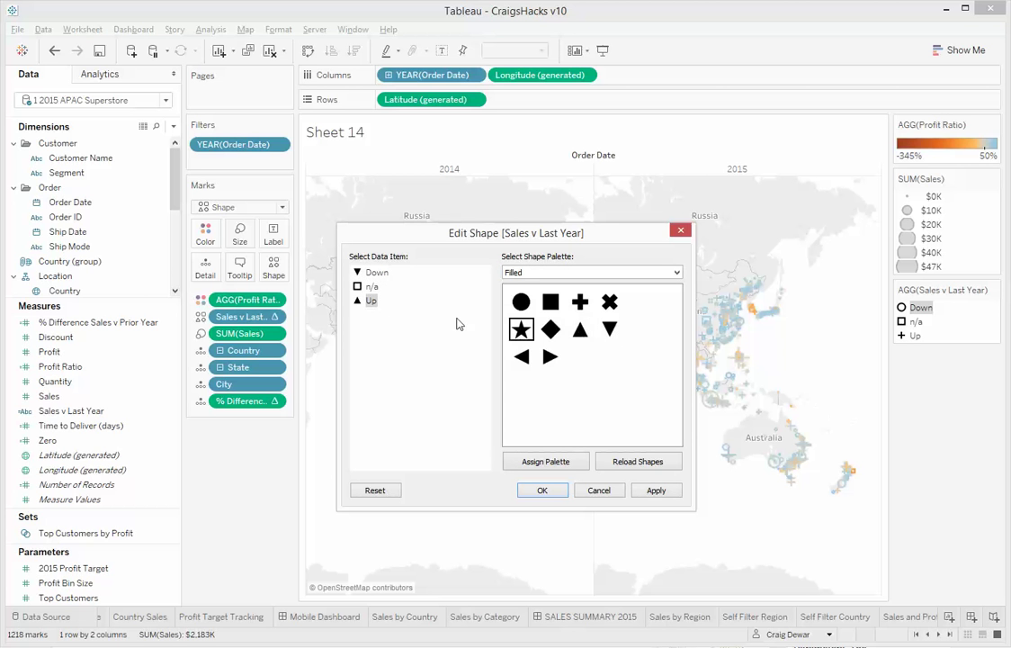
# - Assign n/a the Default palette circle and apply the shape edits
pyautogui.click(372, 286)
pyautogui.click(548, 272)
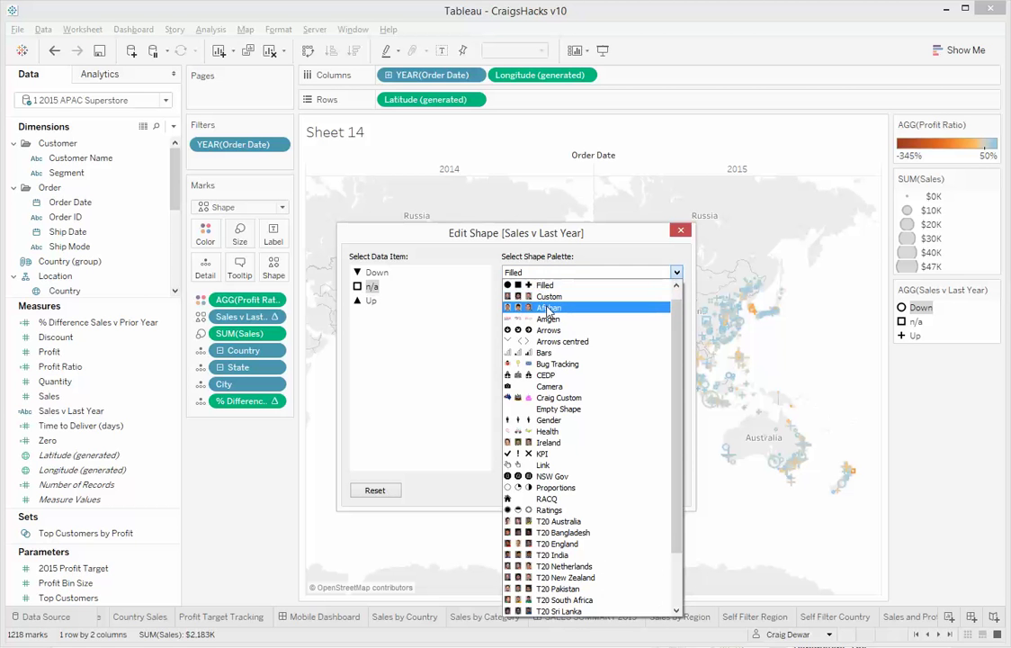
pyautogui.scroll(1, 547, 310)
pyautogui.click(544, 284)
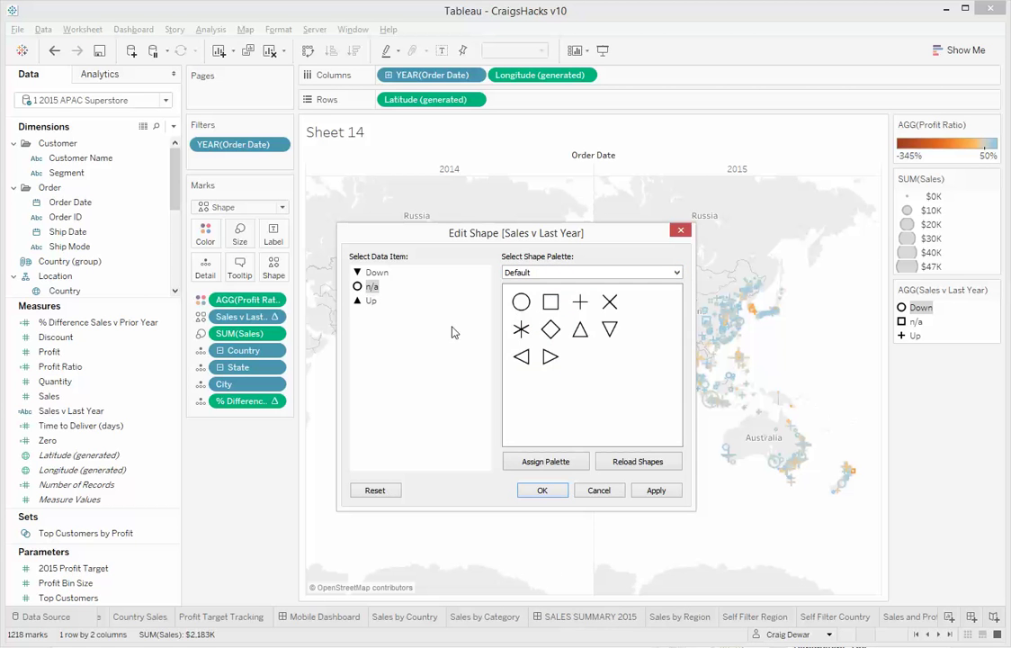
pyautogui.click(656, 490)
pyautogui.click(542, 491)
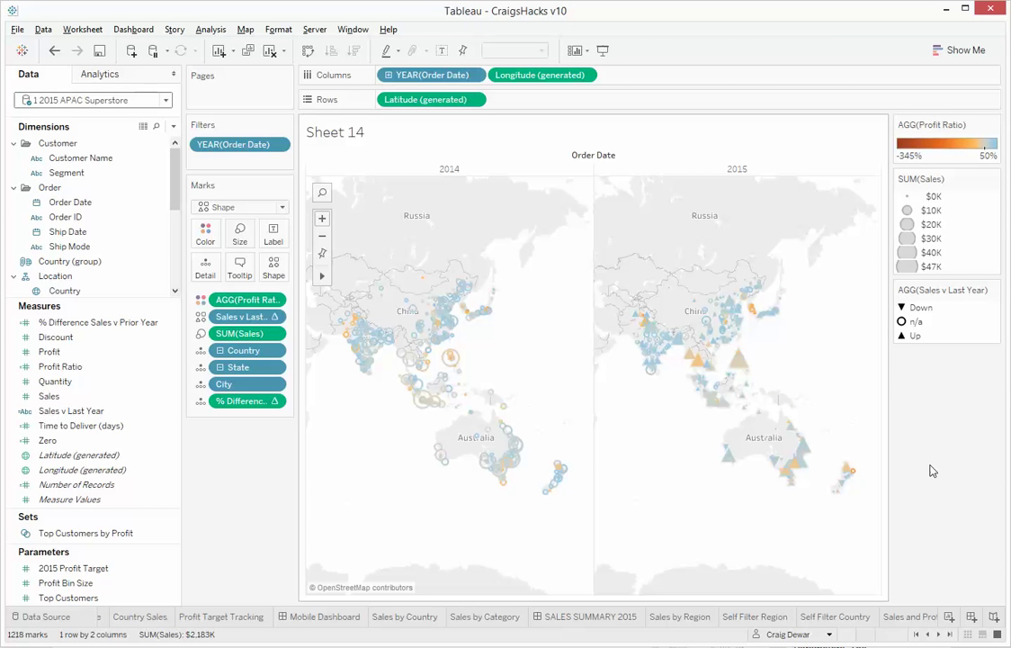
# - Turn on legend highlighting and highlight the Down, then Up cities, clearing each
pyautogui.moveTo(974, 295)
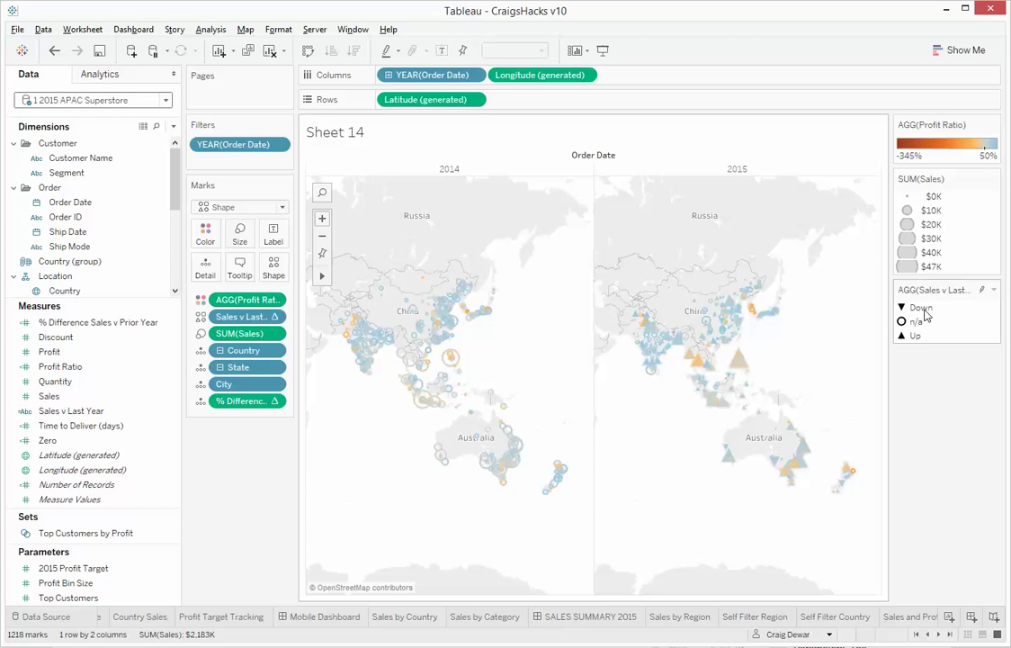
pyautogui.click(983, 290)
pyautogui.click(922, 312)
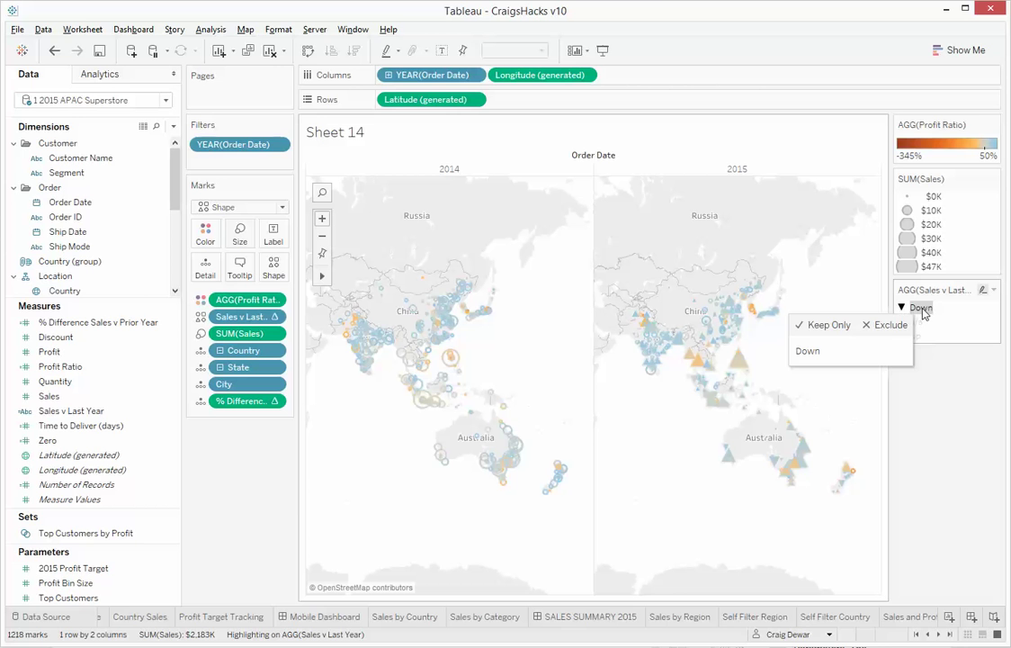
pyautogui.click(923, 311)
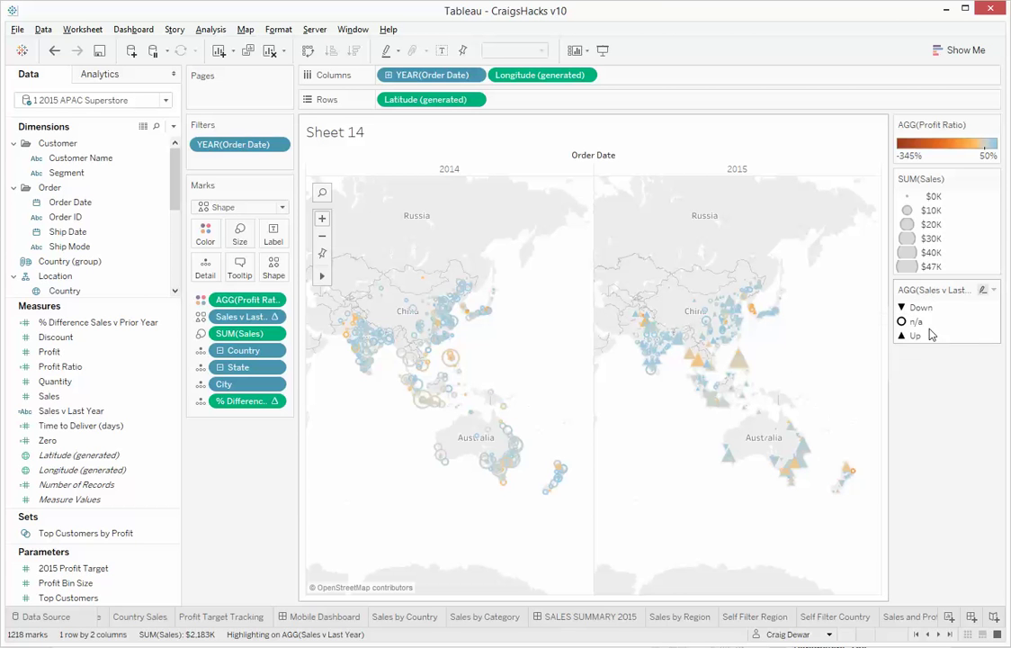
pyautogui.click(915, 339)
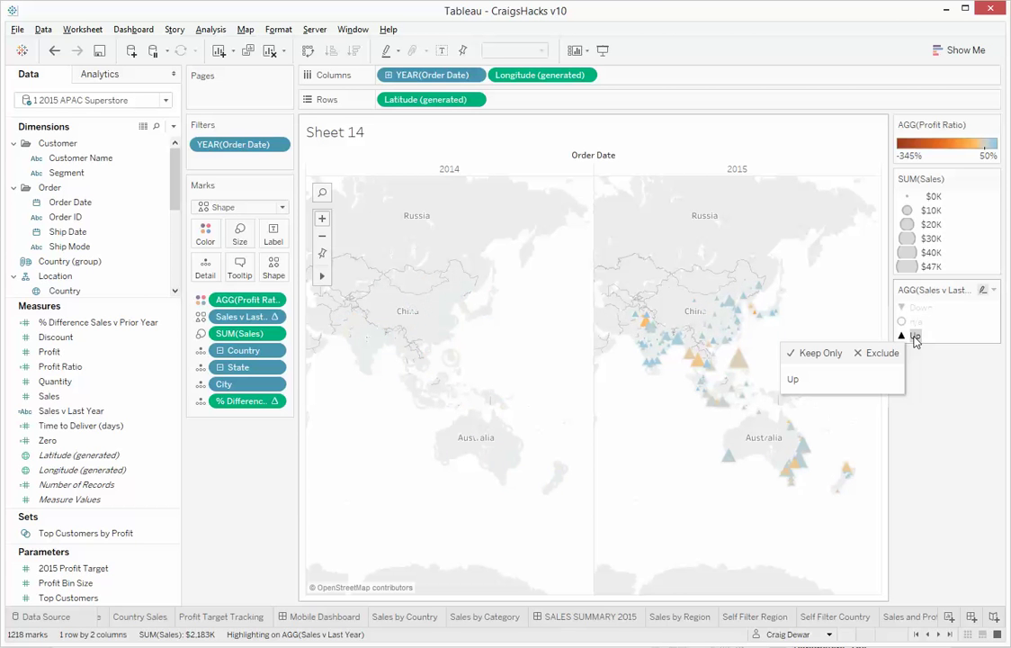
pyautogui.click(938, 336)
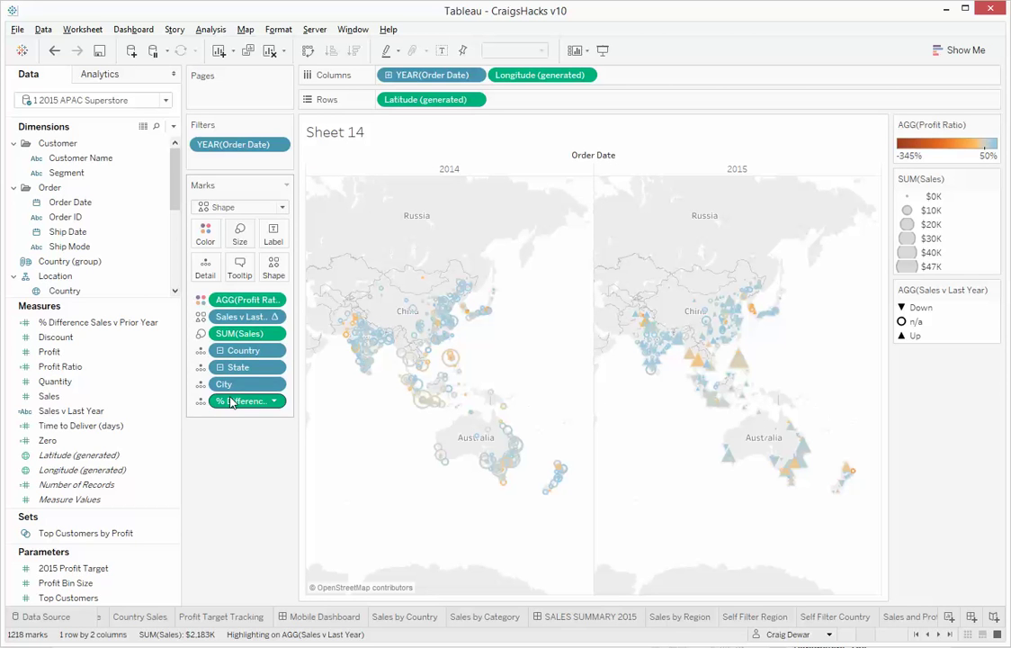
# - Filter % Difference Sales v Prior Year to non-null values only
pyautogui.click(74, 325)
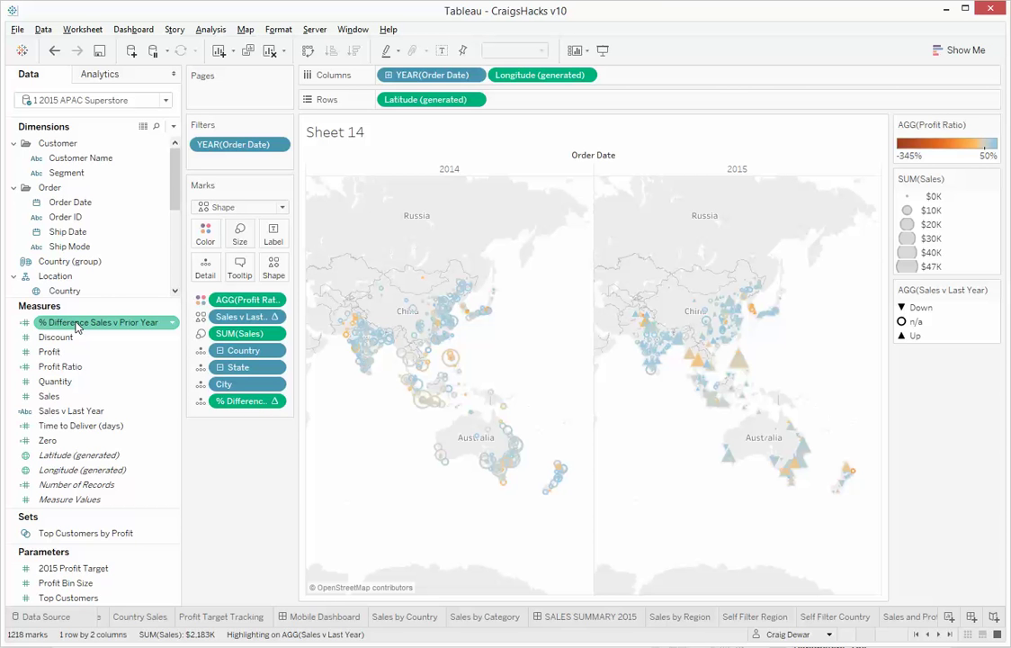
pyautogui.moveTo(76, 326); pyautogui.dragTo(231, 167)
pyautogui.click(635, 244)
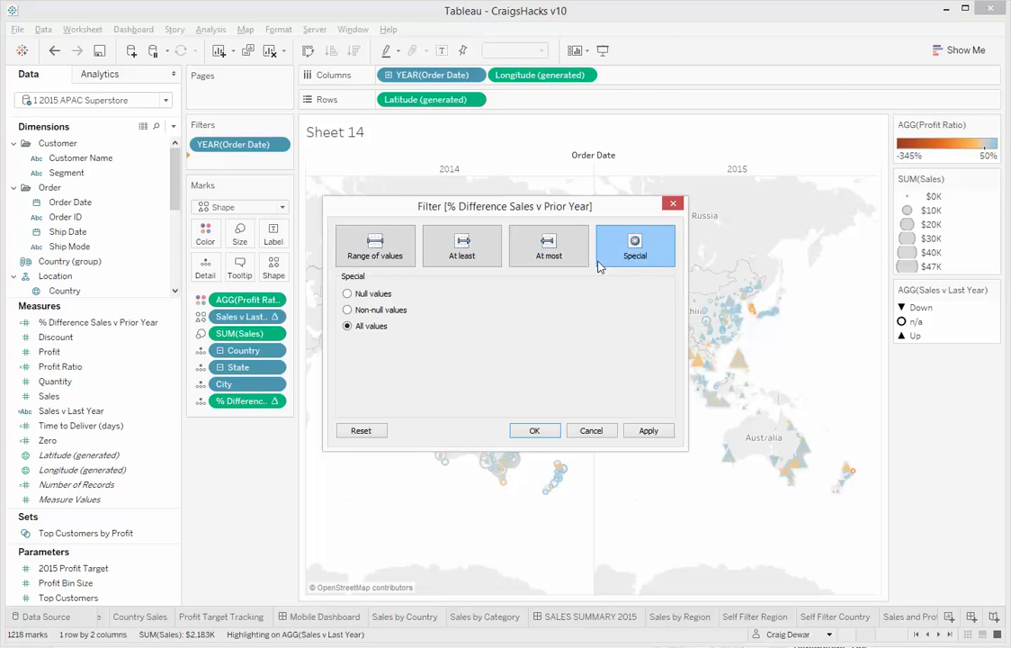
pyautogui.click(347, 310)
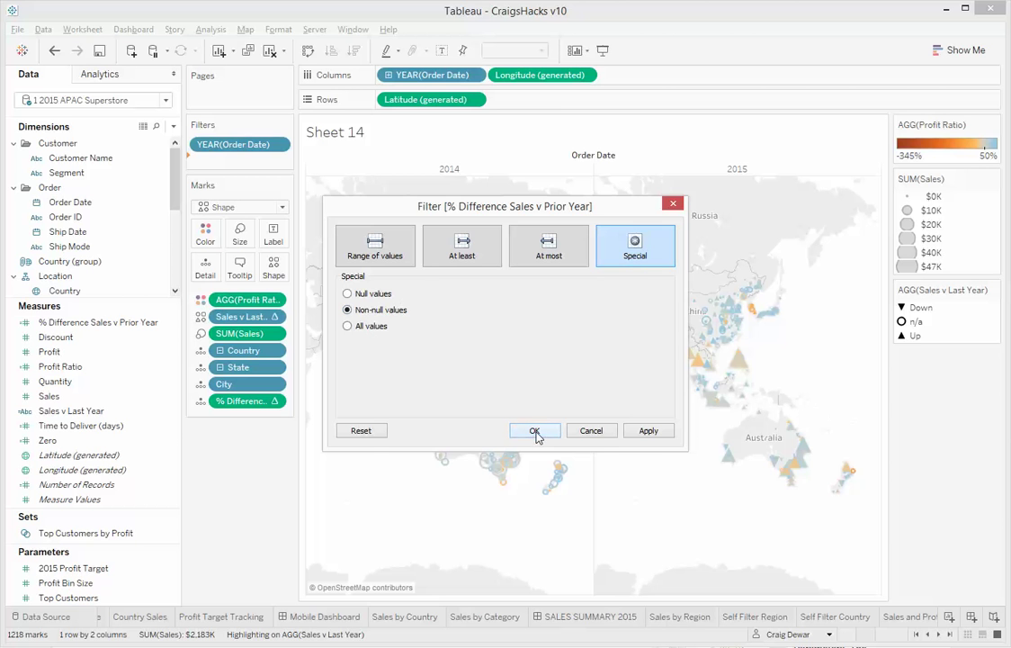
pyautogui.press('Return')
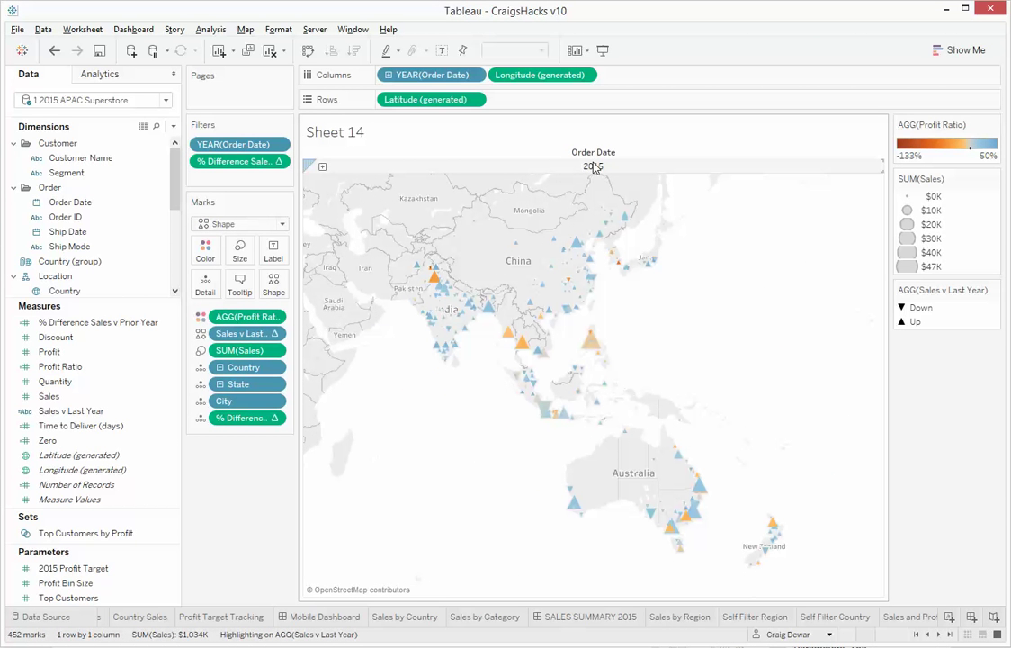
pyautogui.click(919, 307)
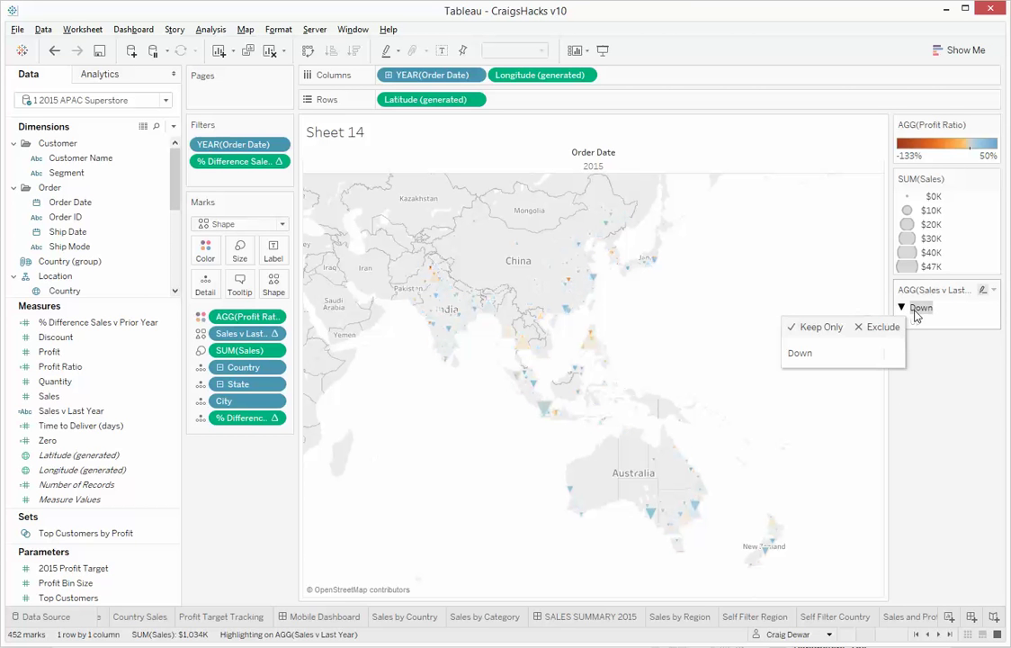
pyautogui.moveTo(569, 285)
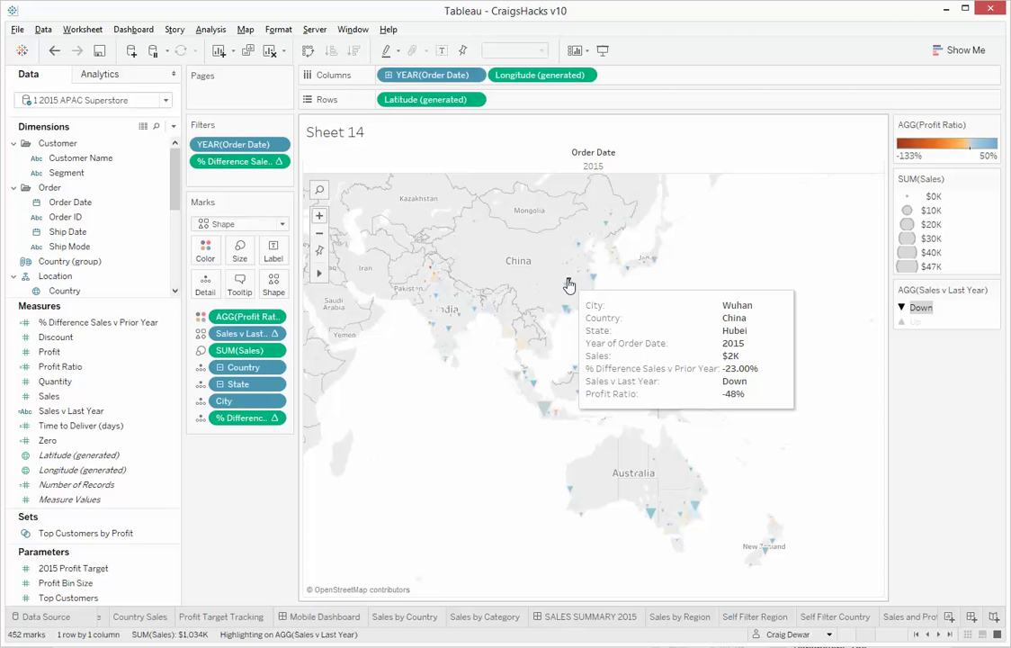
pyautogui.click(738, 291)
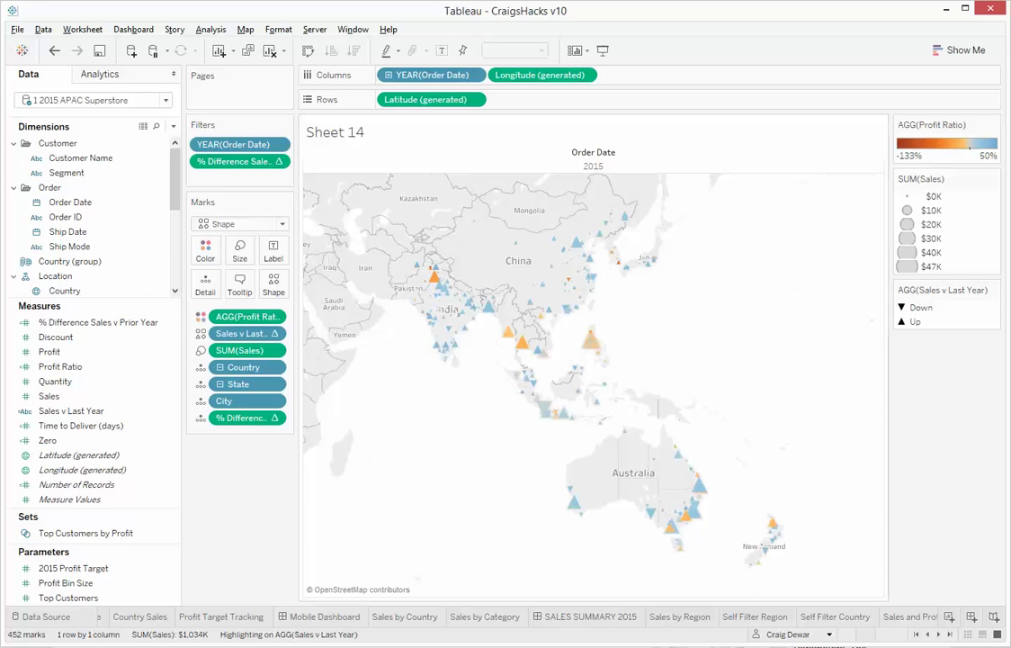